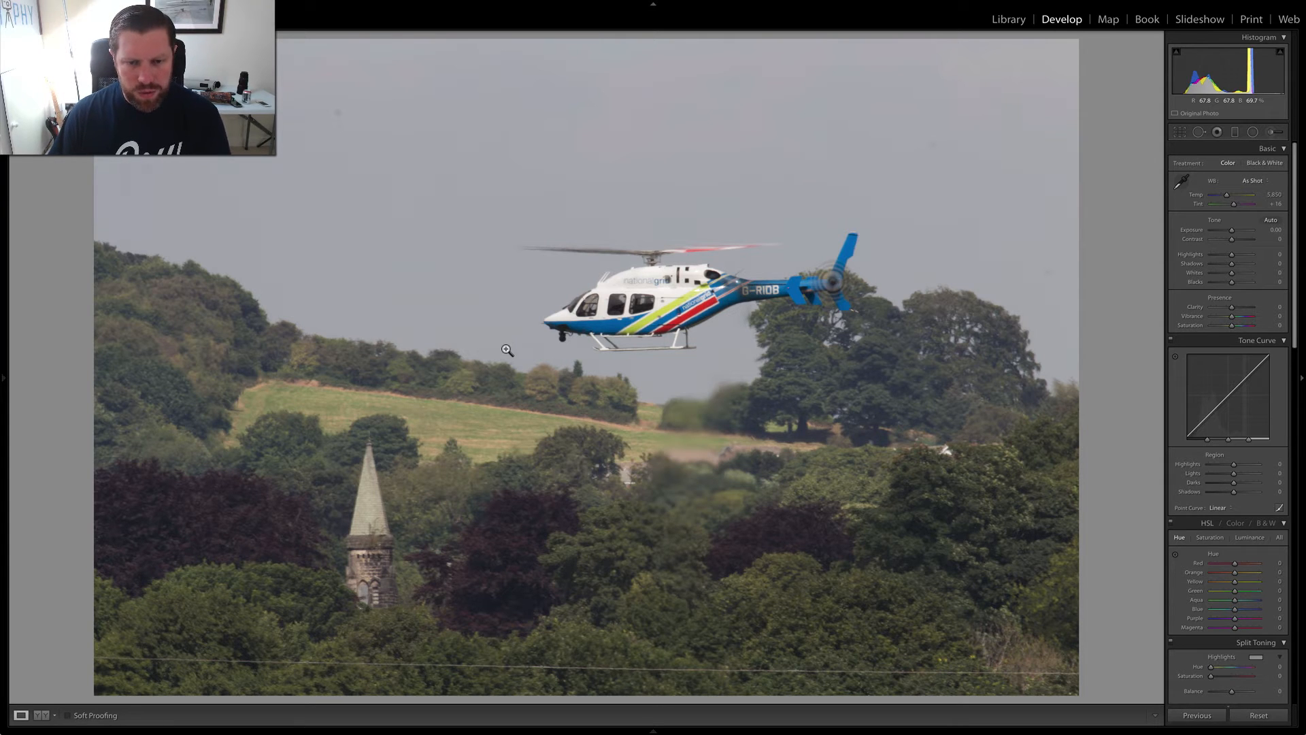
# - Crop the helicopter photo slightly tighter from its upper-right corner, keeping the original aspect ratio
pyautogui.press('r')
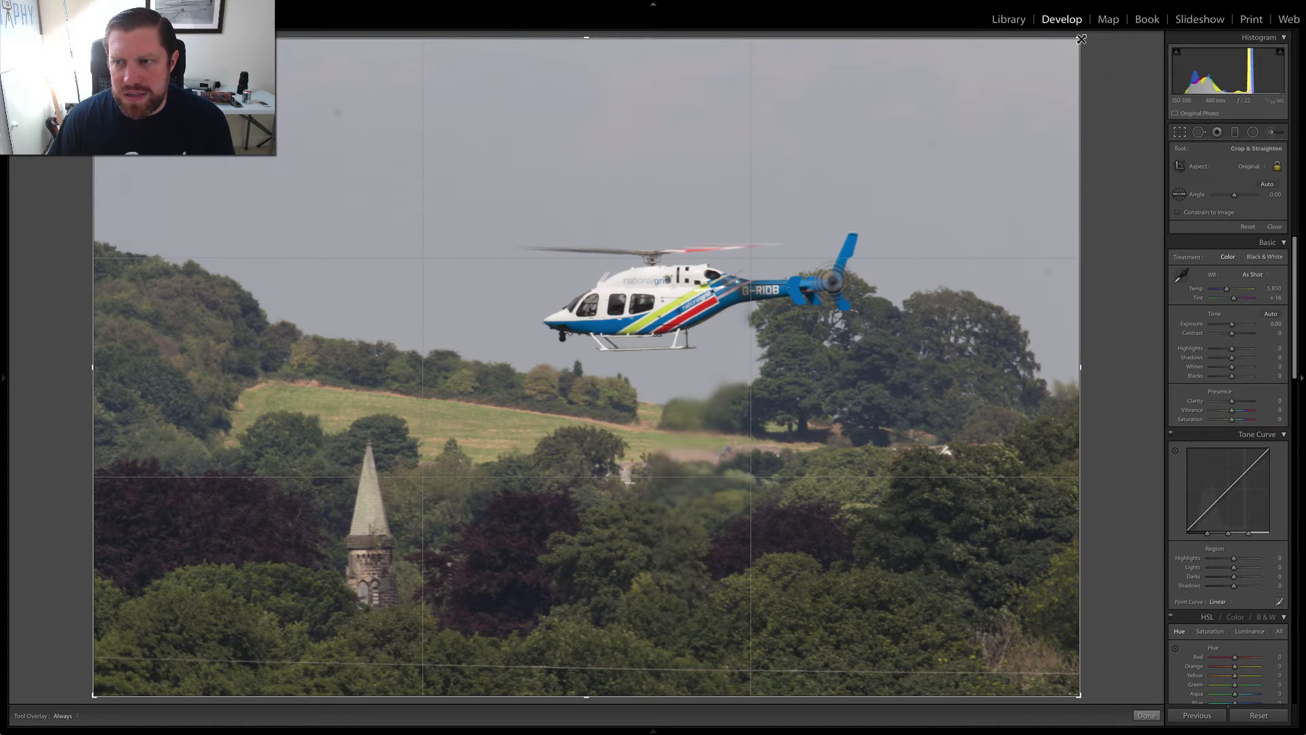
pyautogui.moveTo(1081, 39); pyautogui.dragTo(1035, 69)
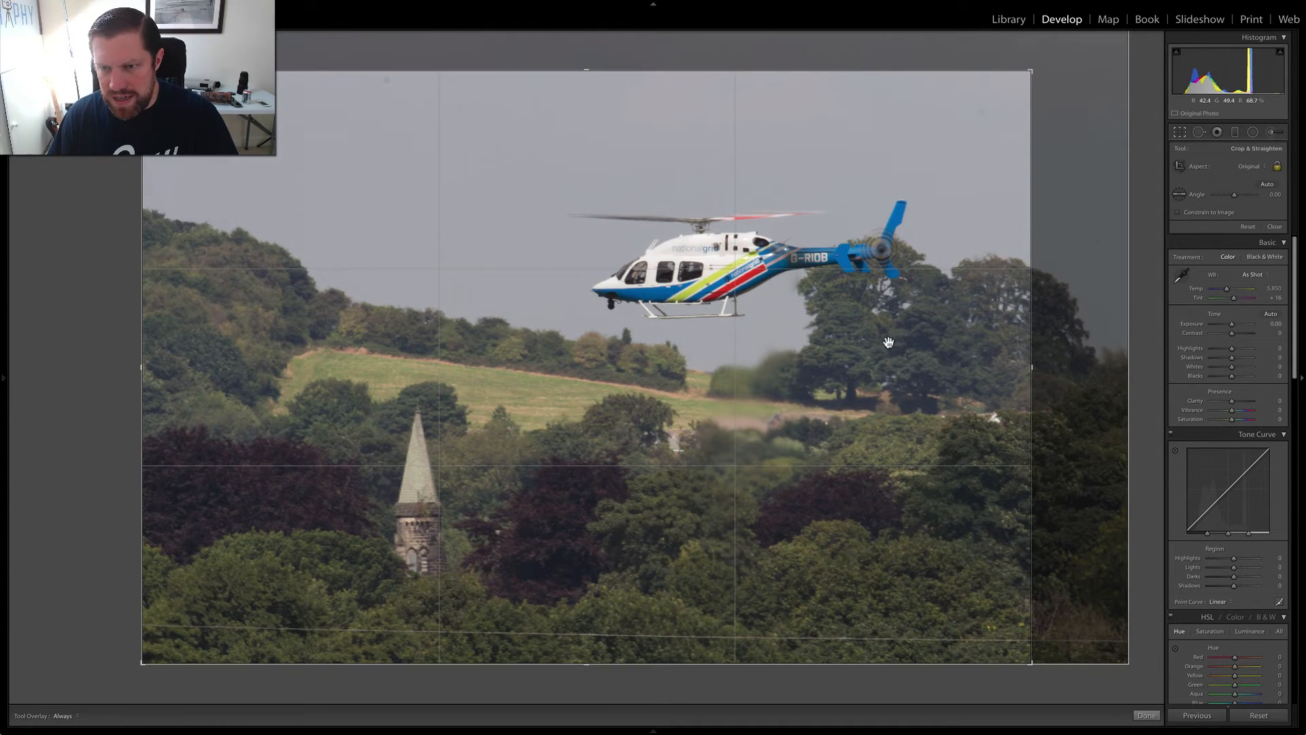
pyautogui.press('Return')
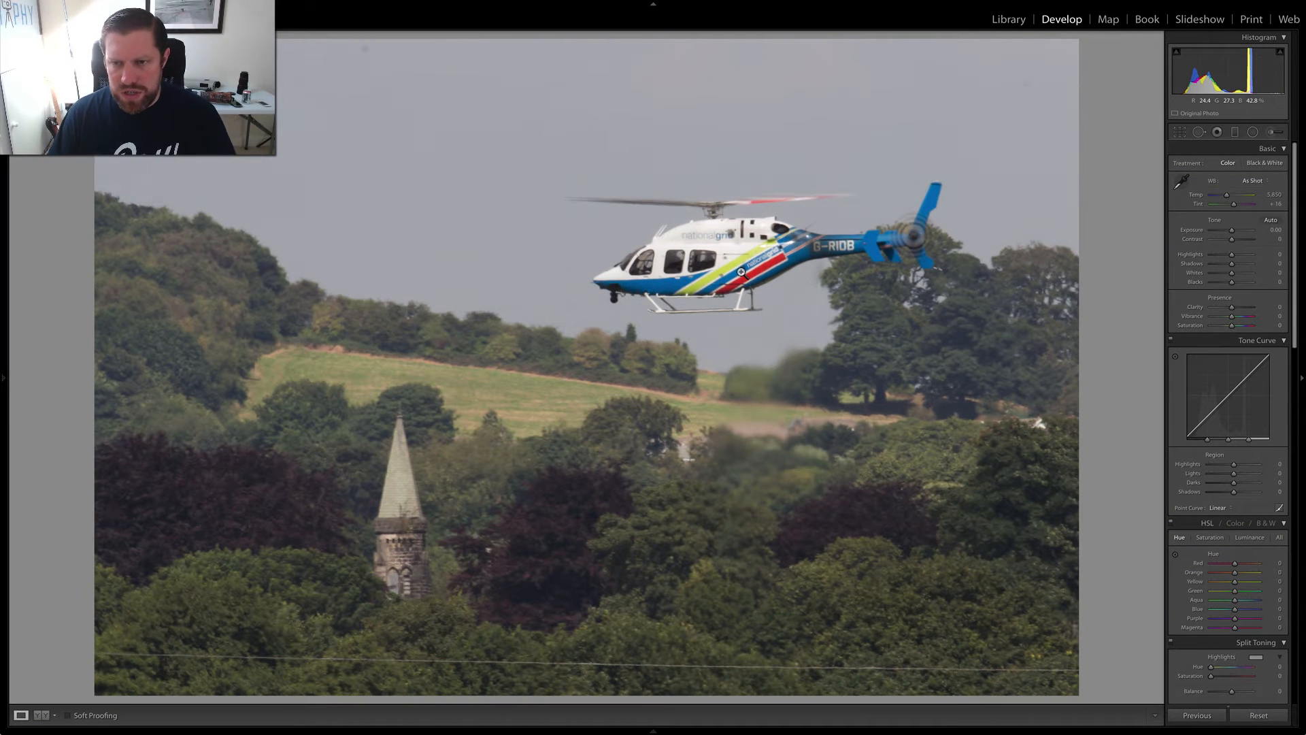
# - Set the photo's Contrast to +20 and Shadows to +36
pyautogui.moveTo(1231, 238); pyautogui.dragTo(1234, 240)
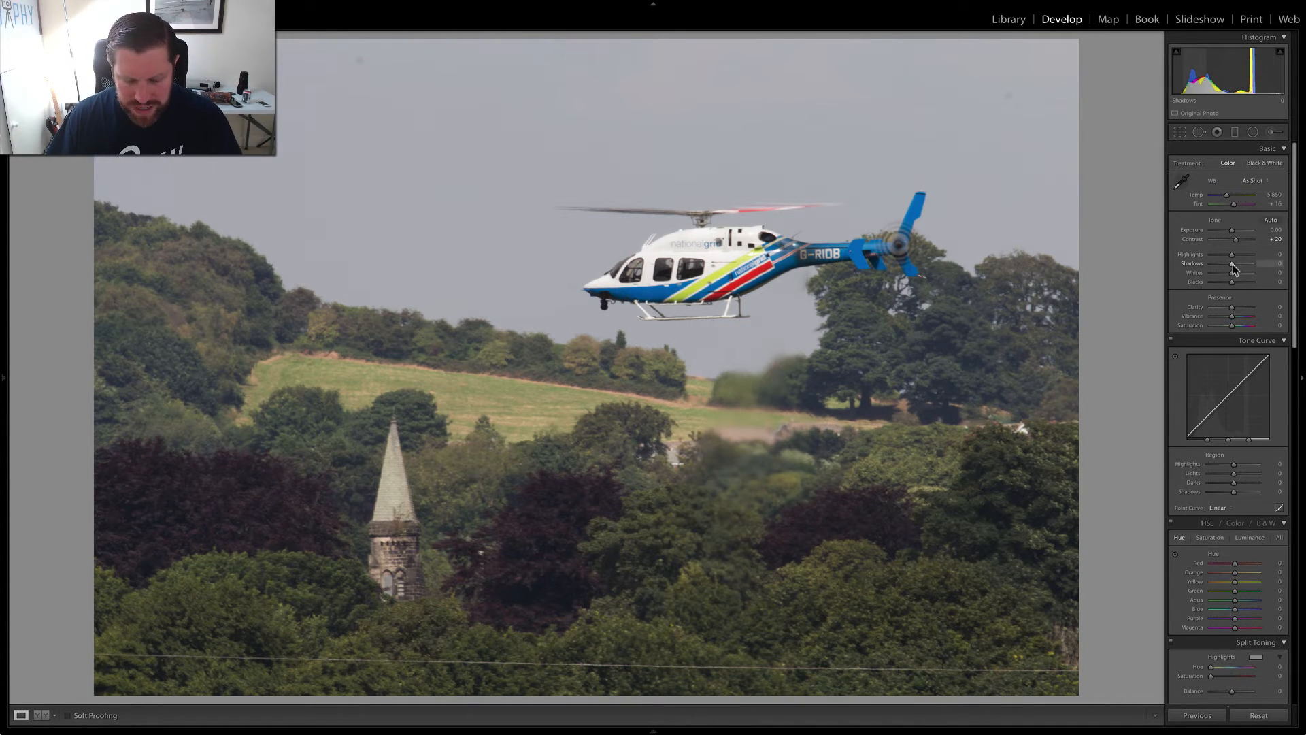
pyautogui.moveTo(1234, 269); pyautogui.dragTo(1239, 268)
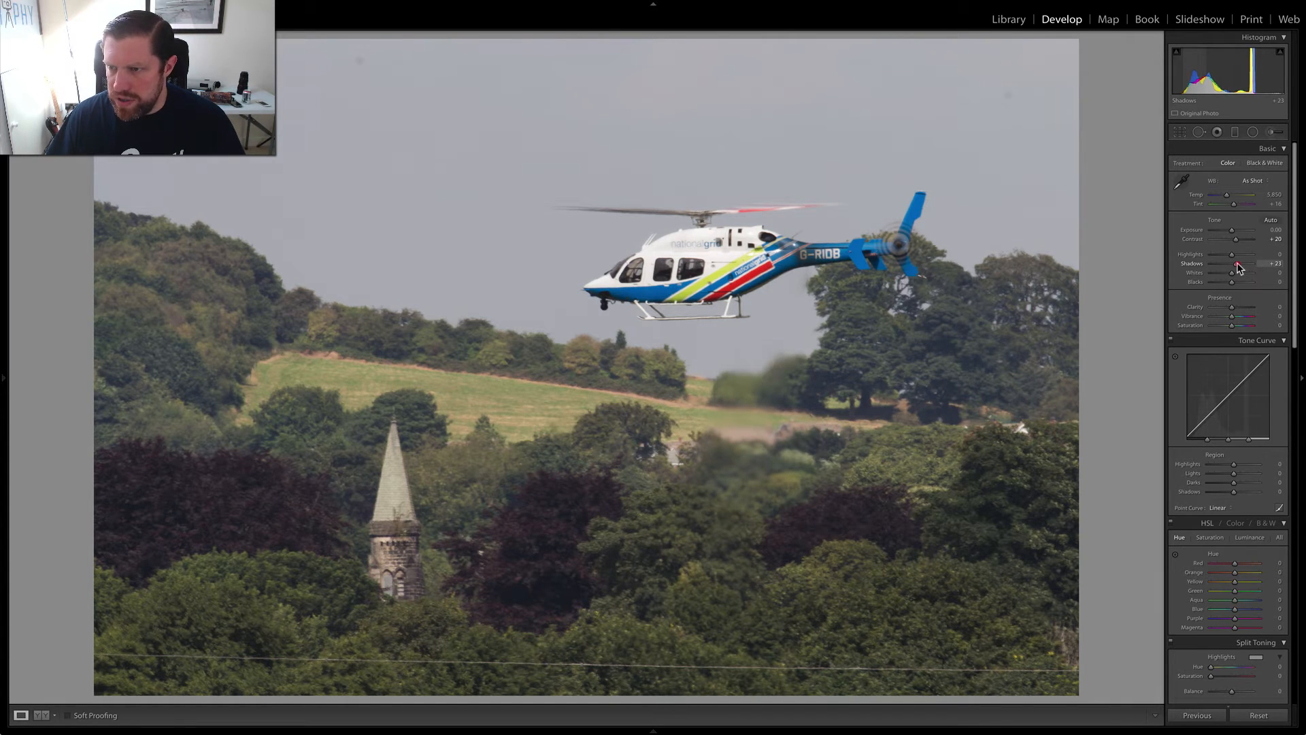
pyautogui.click(1237, 263)
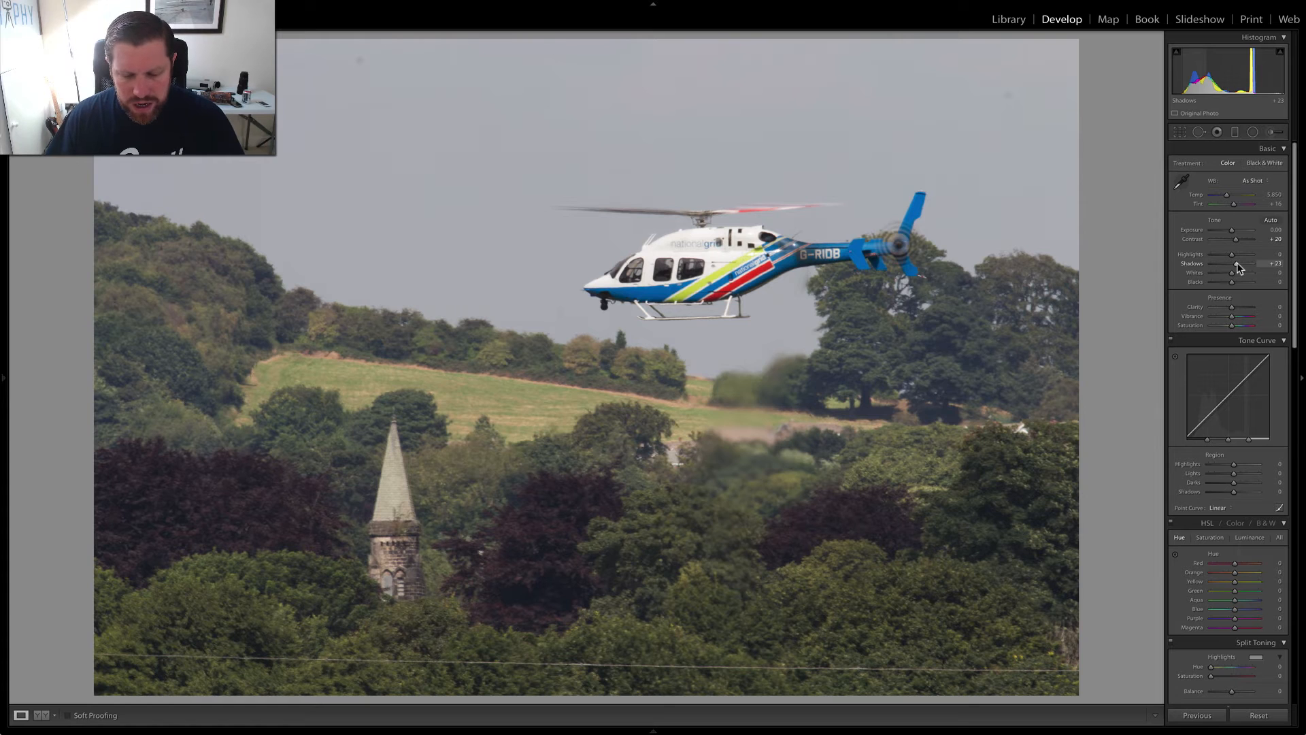
pyautogui.click(1238, 263)
pyautogui.moveTo(1239, 268); pyautogui.dragTo(1240, 268)
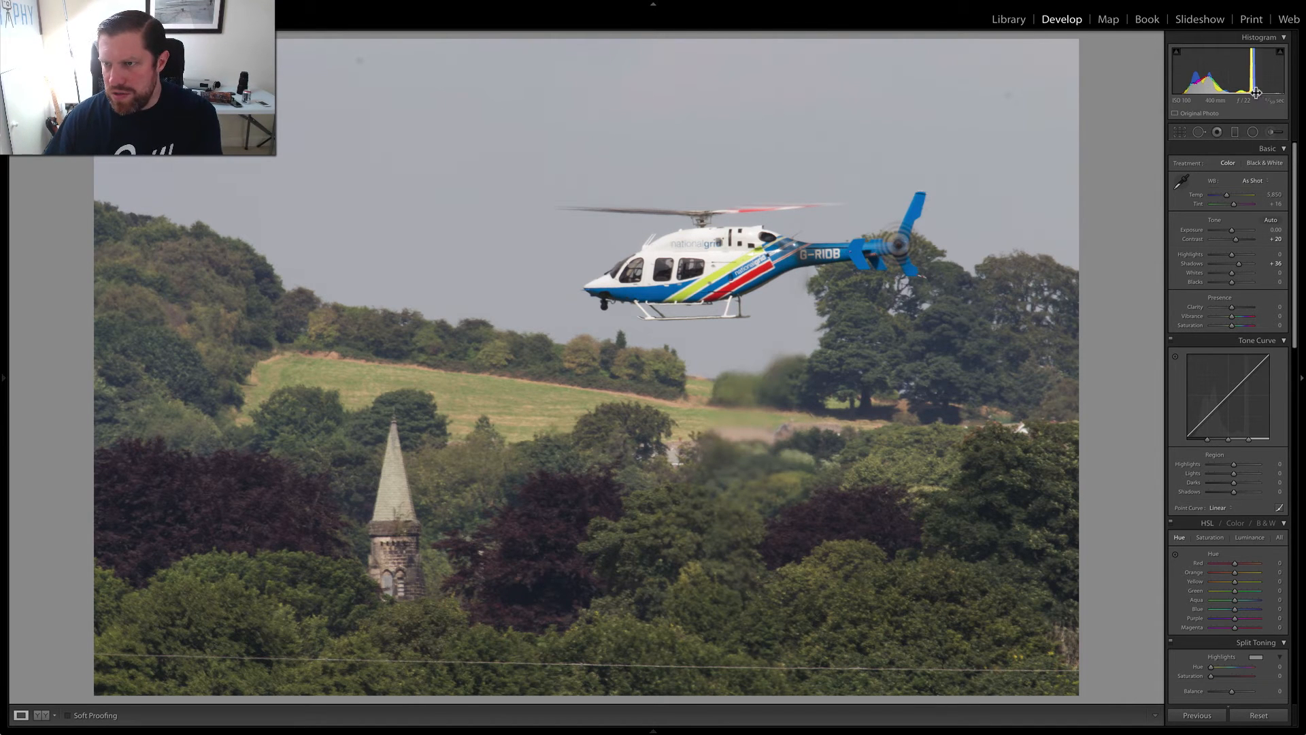
# - Set the photo's Whites to +56 and Blacks to −42
pyautogui.moveTo(1232, 272); pyautogui.dragTo(1244, 276)
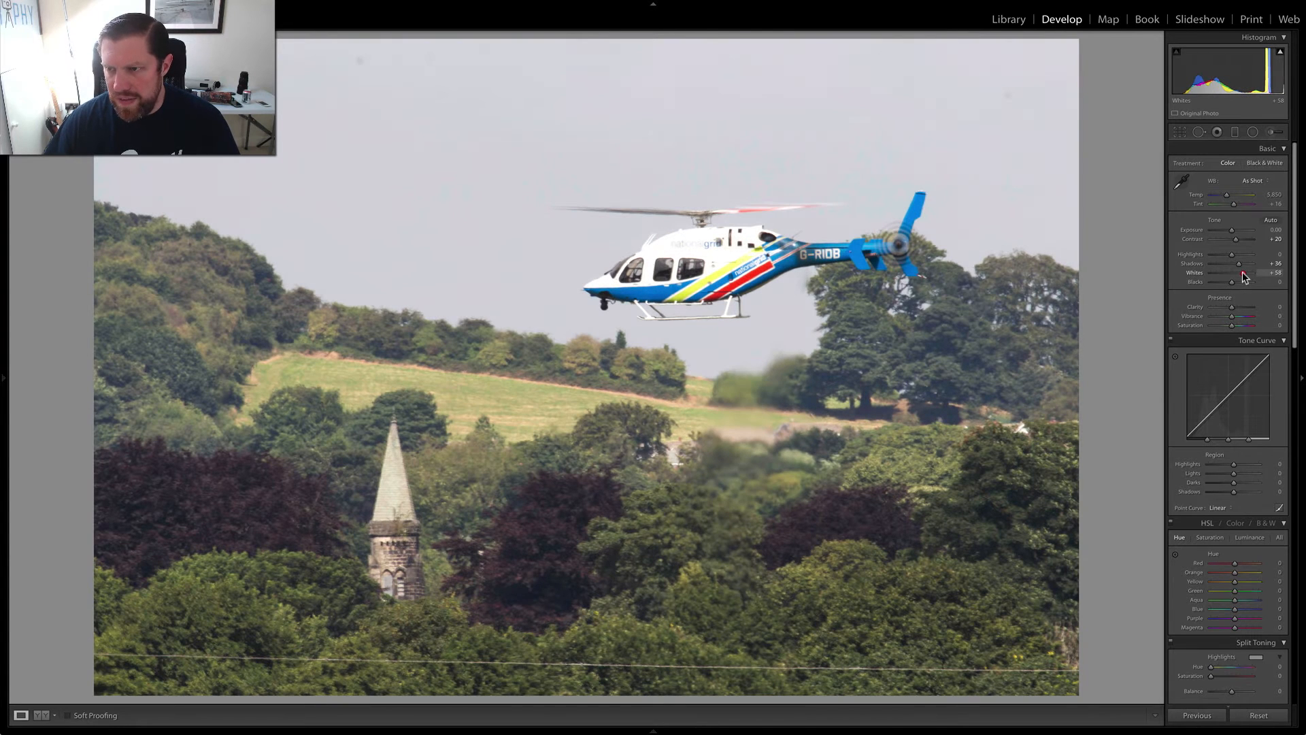
pyautogui.moveTo(1243, 272); pyautogui.dragTo(1243, 273)
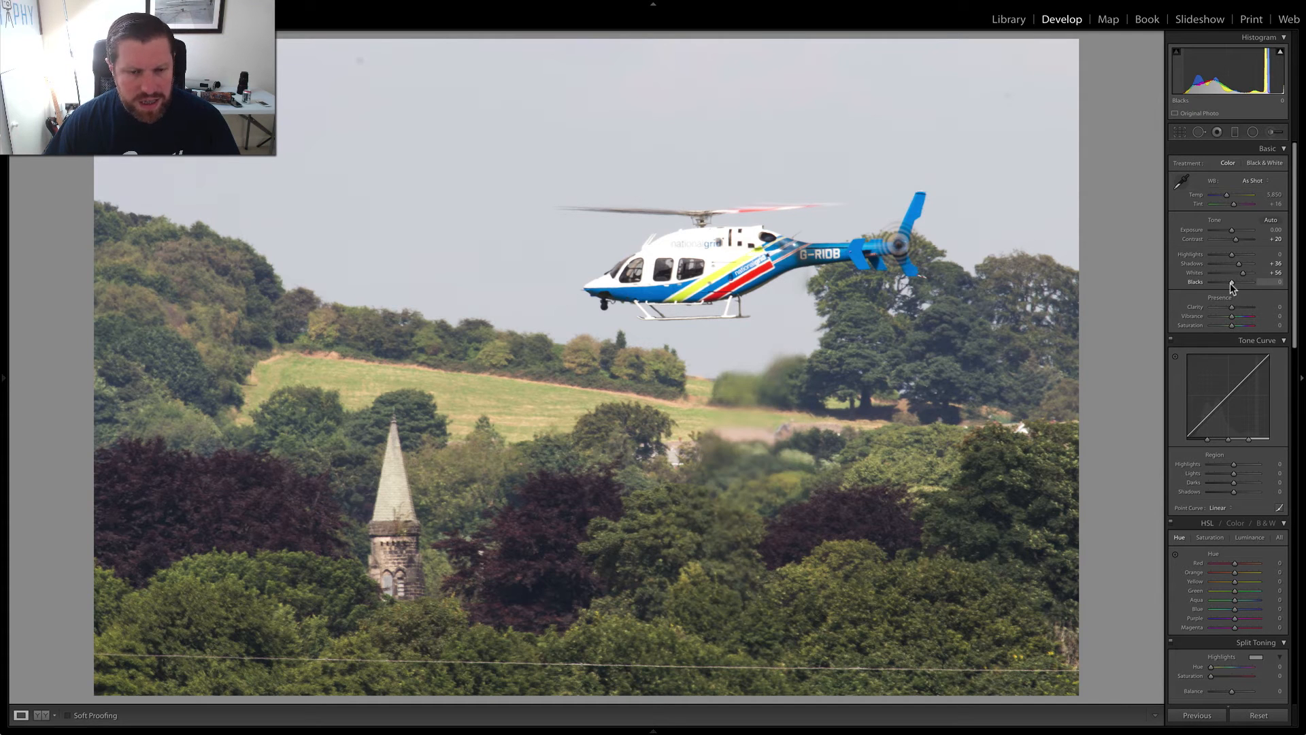
pyautogui.moveTo(1232, 282); pyautogui.dragTo(1223, 284)
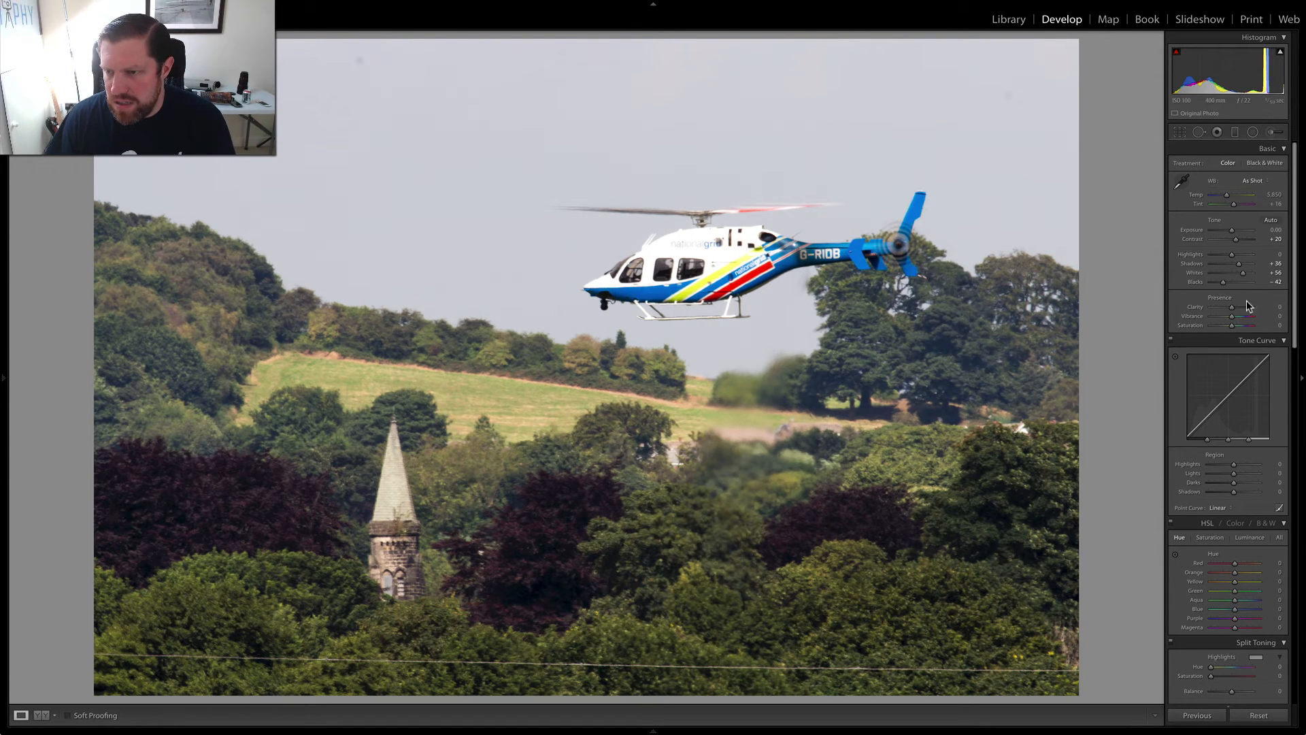
# - Set Vibrance to +36 and Saturation to +14, and change the tone curve's point curve to Medium Contrast
pyautogui.moveTo(1235, 320); pyautogui.dragTo(1241, 319)
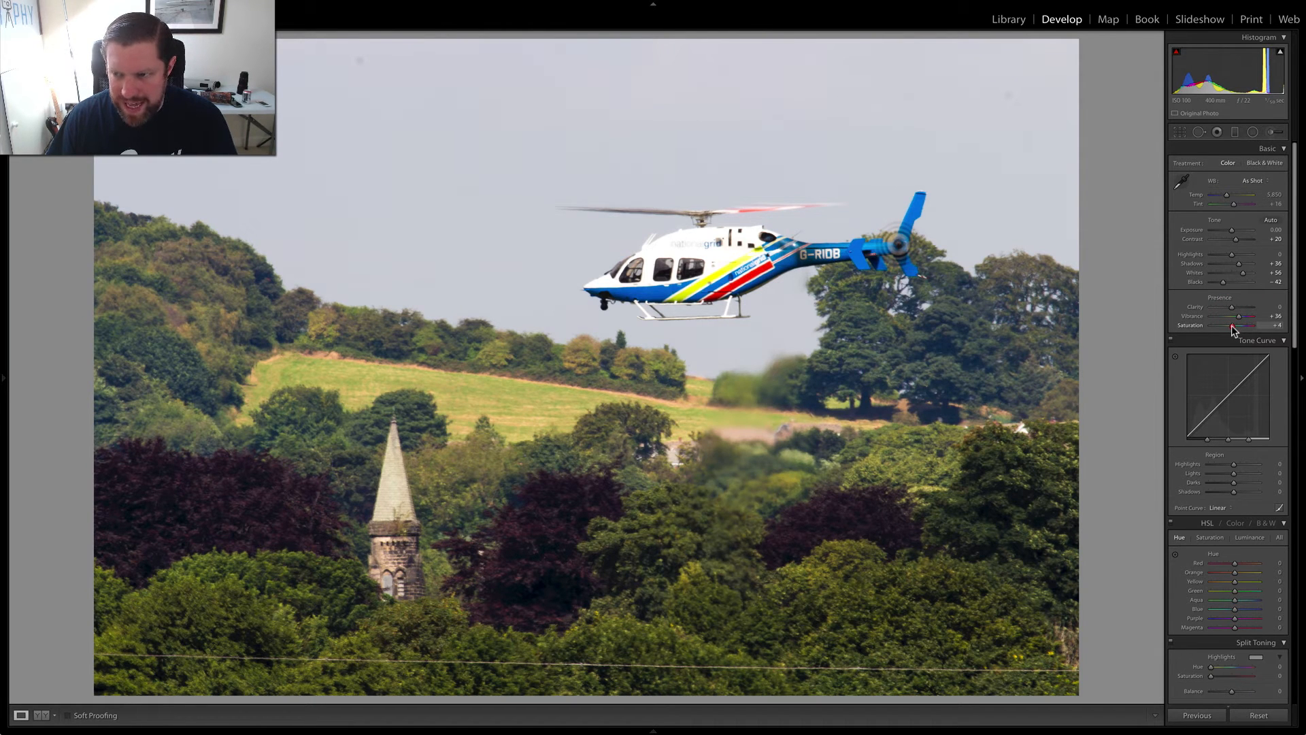
pyautogui.moveTo(1231, 326); pyautogui.dragTo(1234, 327)
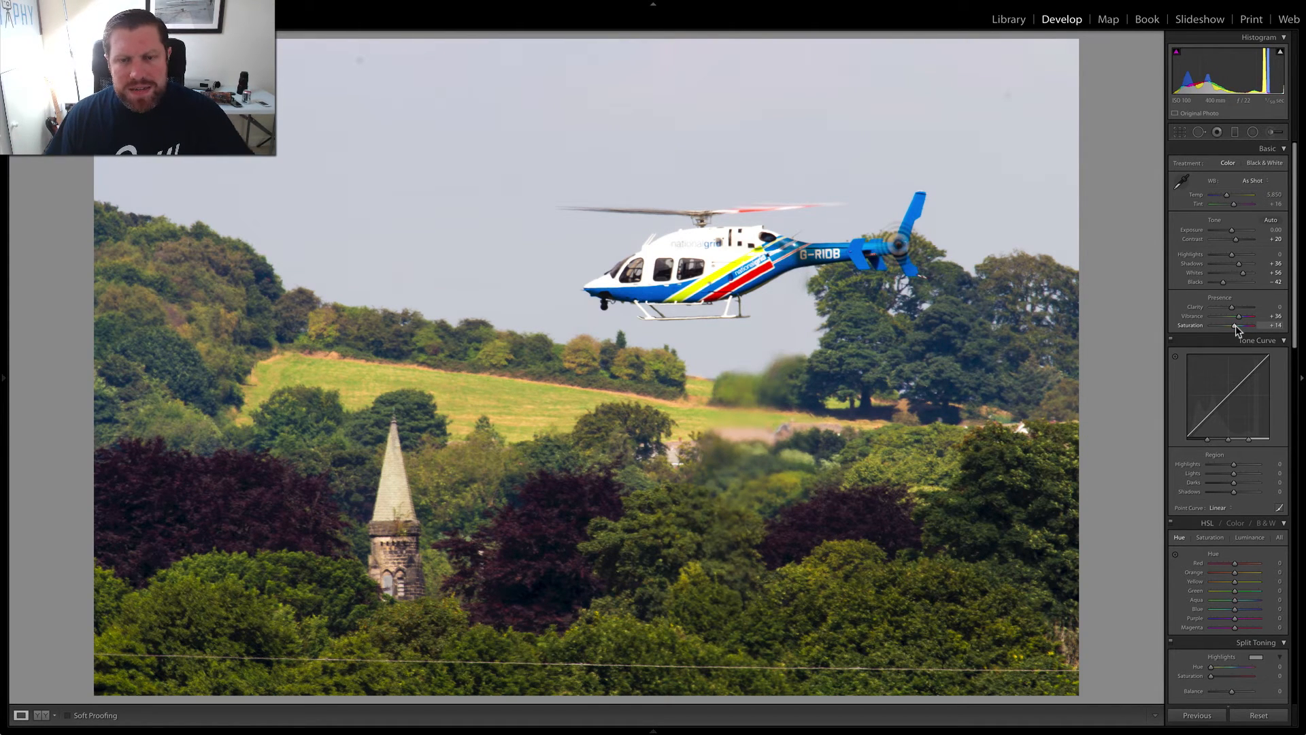
pyautogui.click(1222, 509)
pyautogui.click(1225, 514)
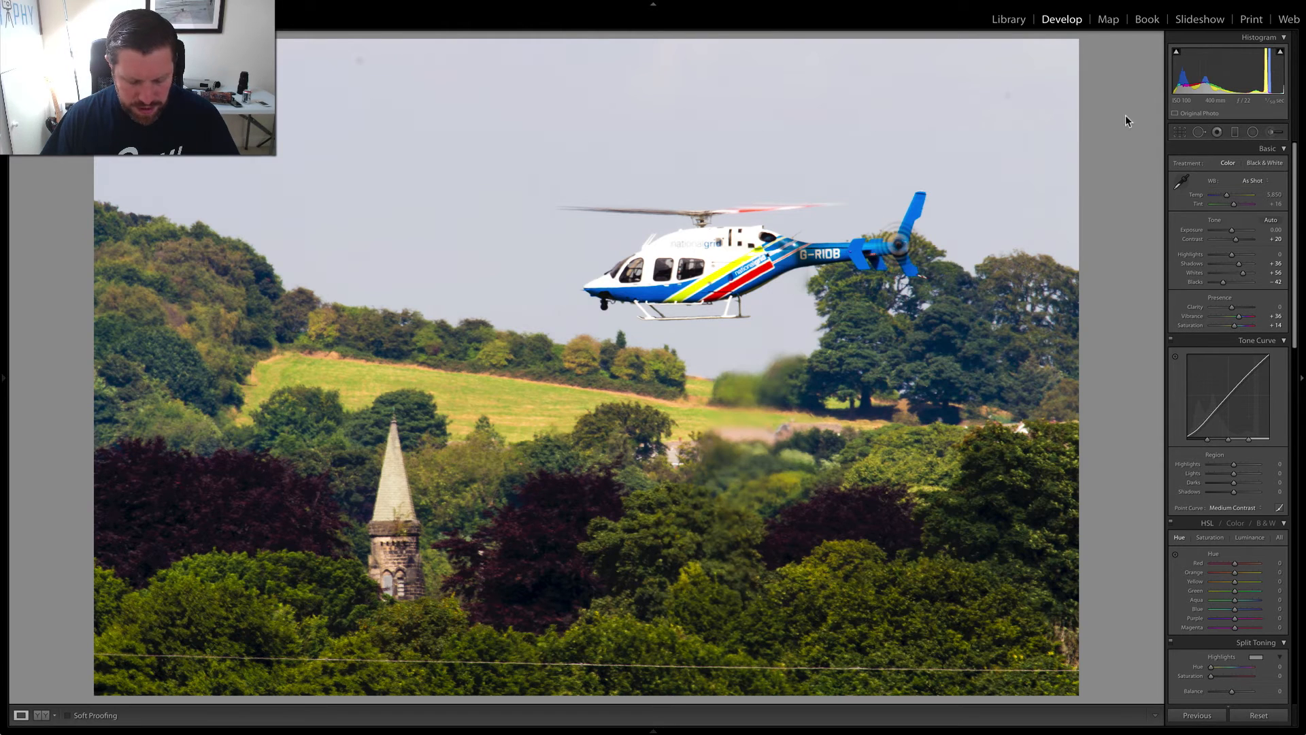
# - Heal the three dust spots in the sky with the Spot Removal tool at a brush size of 75
pyautogui.press('q')
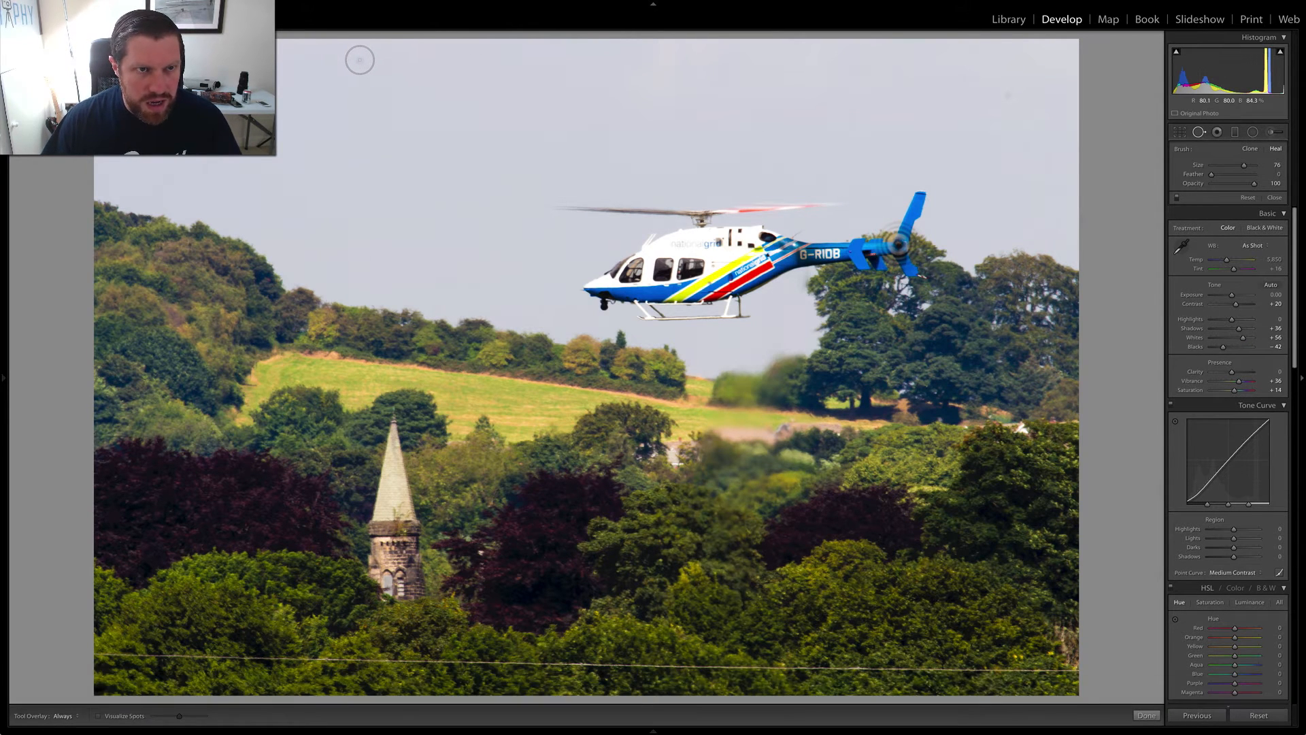
pyautogui.press('[')
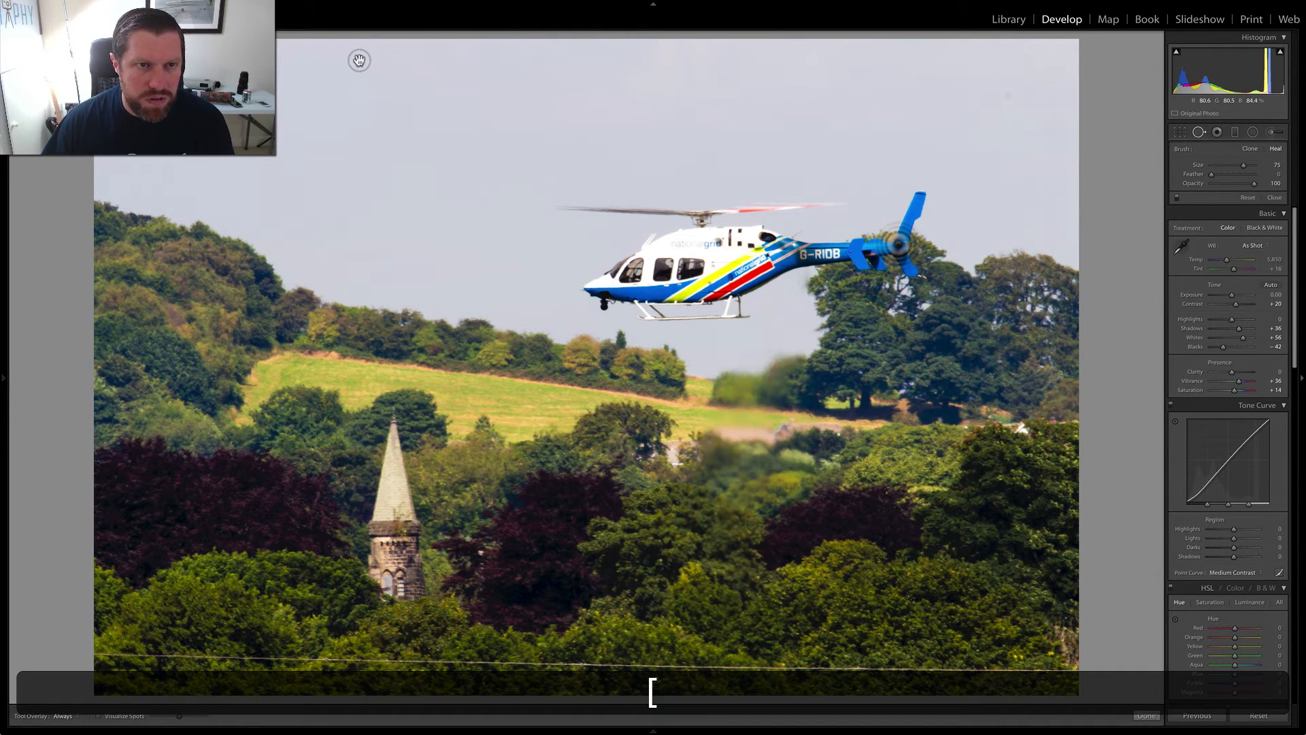
pyautogui.click(359, 59)
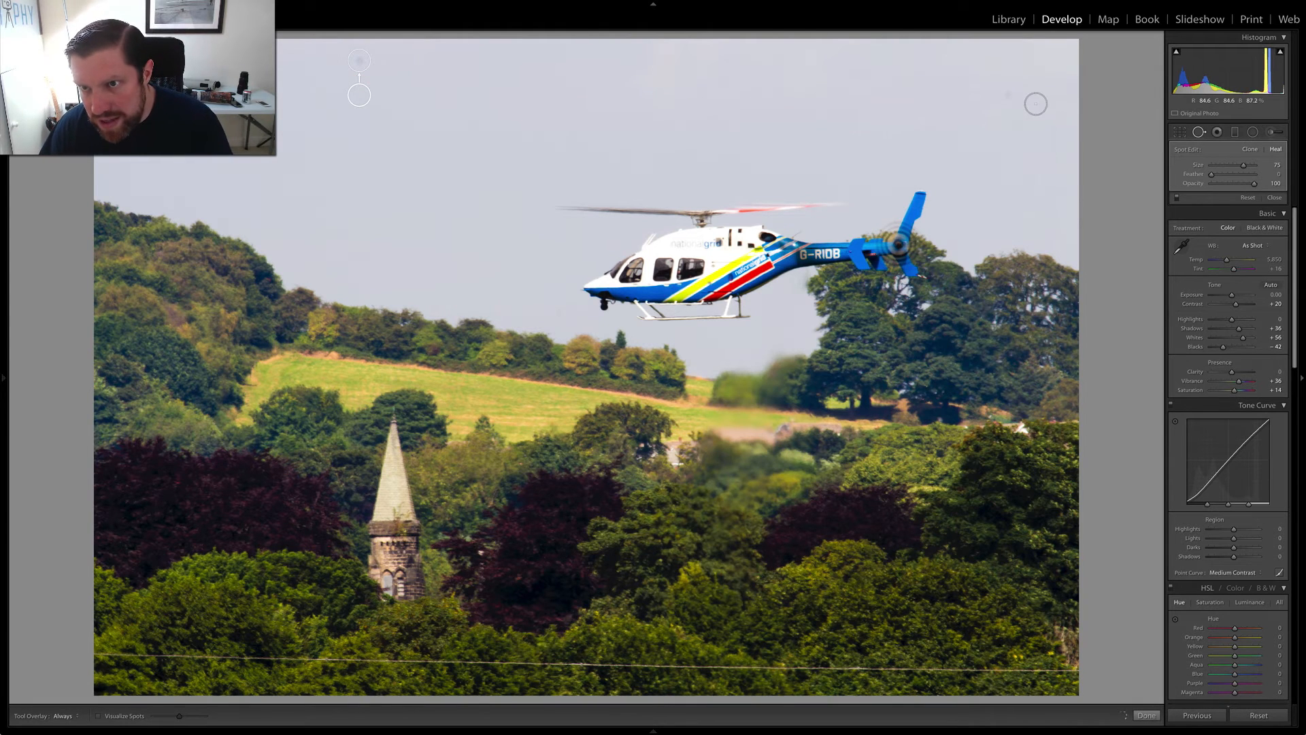
pyautogui.click(1010, 96)
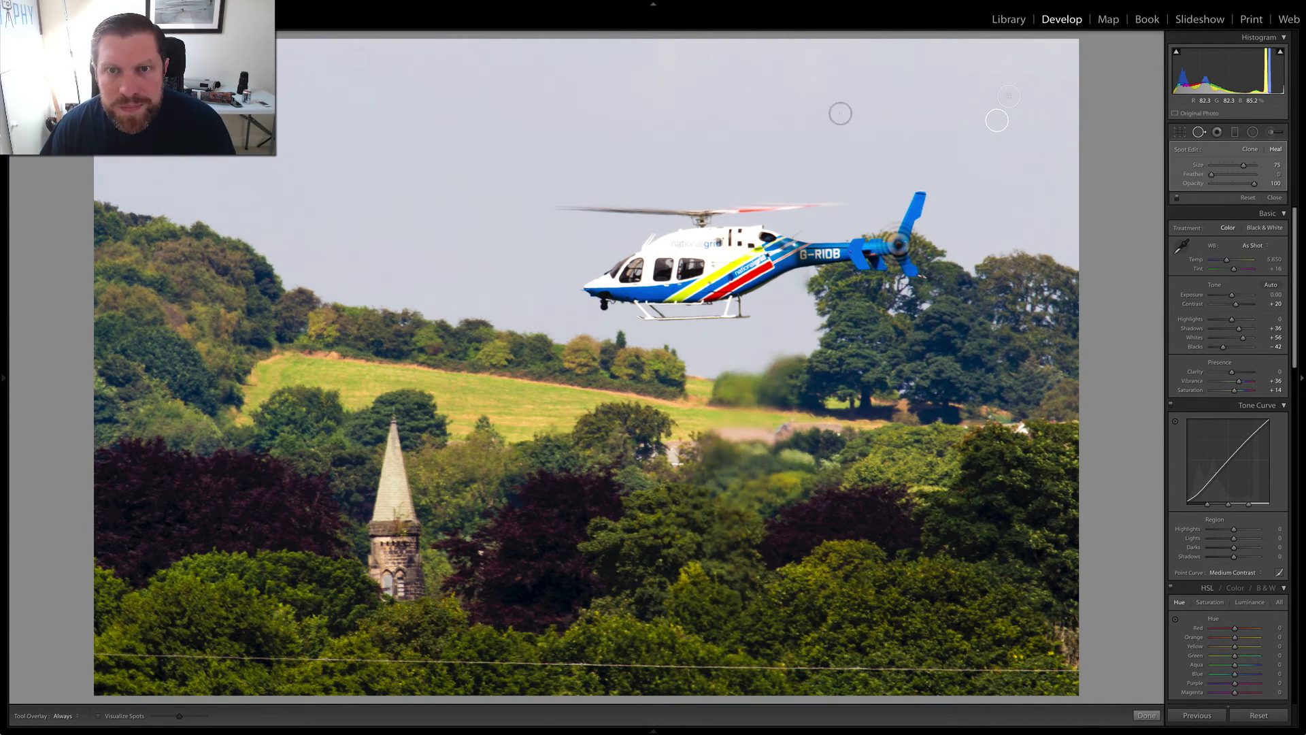
pyautogui.press(']')
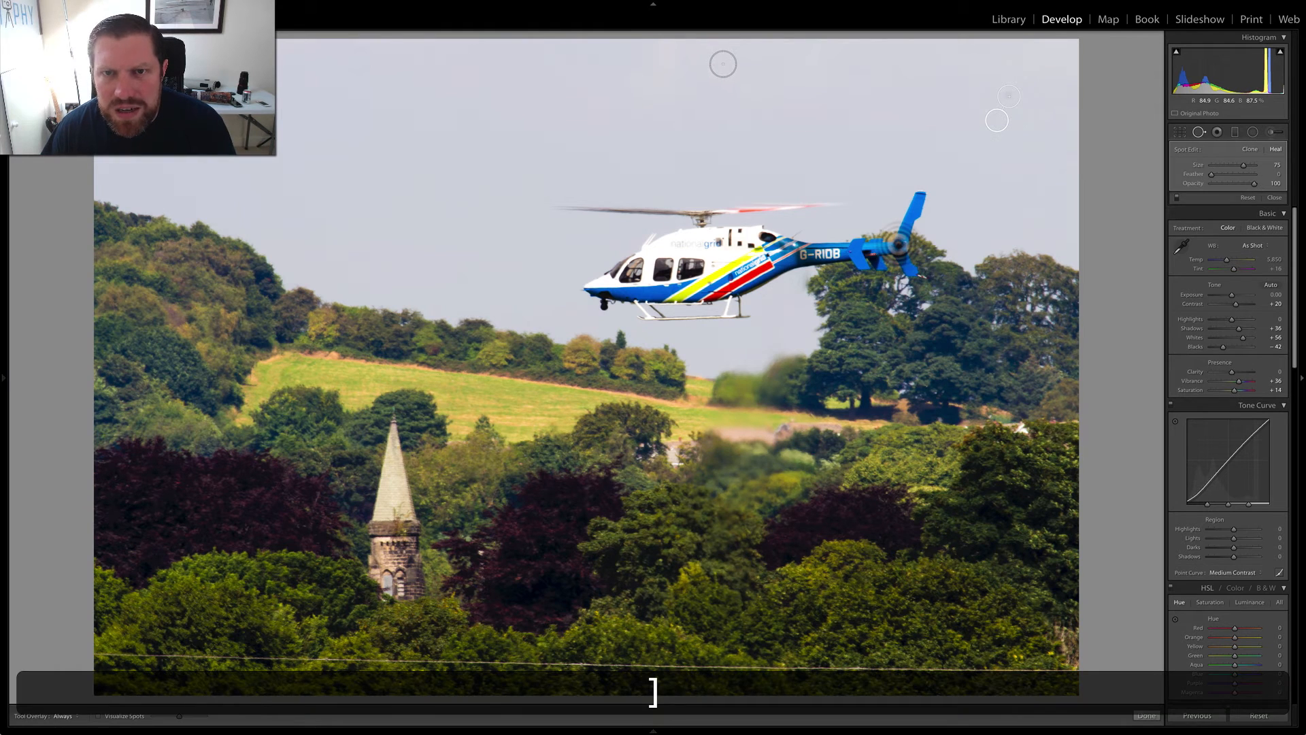
pyautogui.click(724, 64)
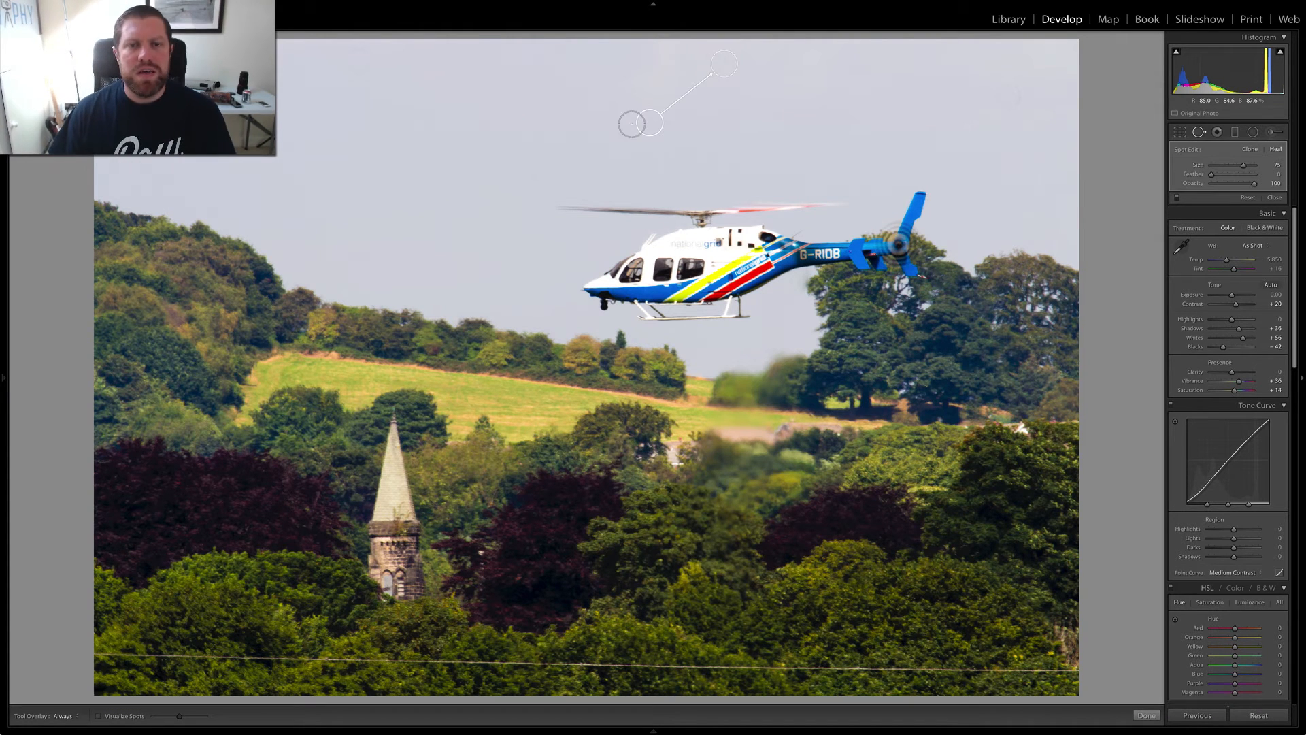
pyautogui.press('q')
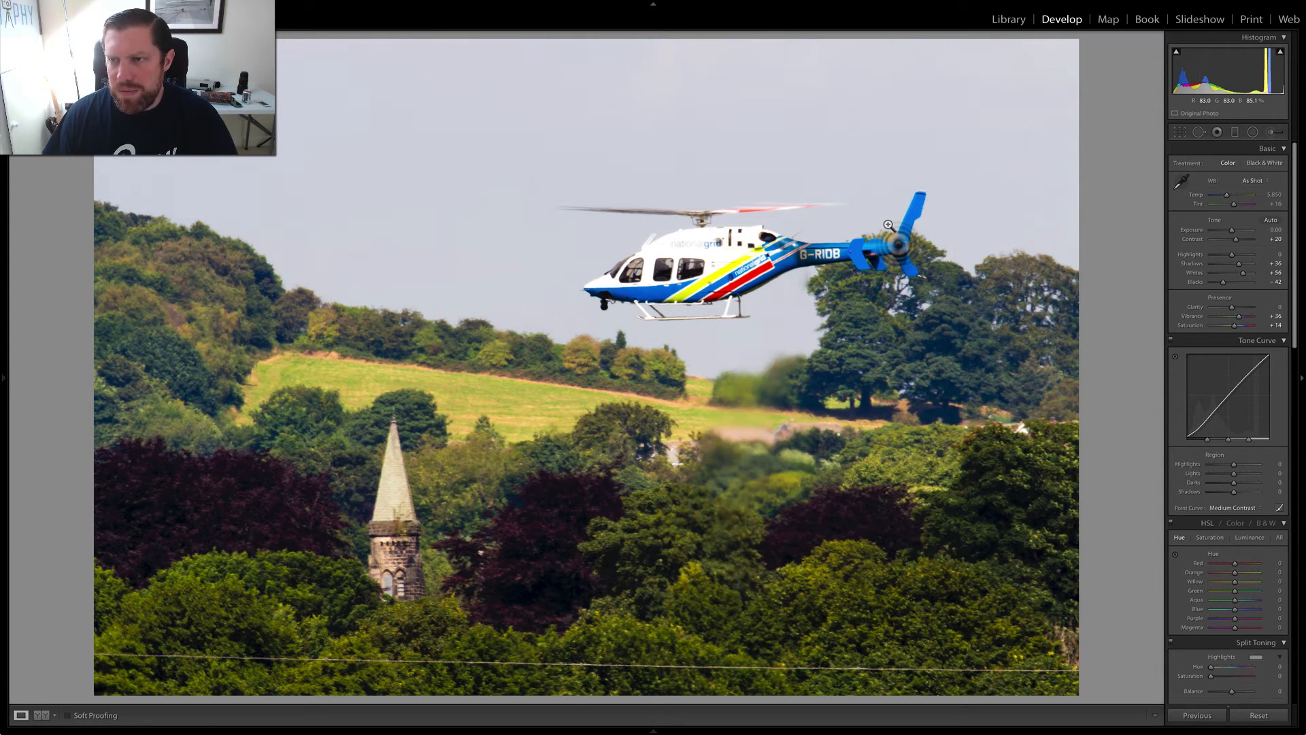
# - Darken the sky with a graduated filter from the photo's top edge down into the trees, using Exposure −0.89, Temp −7 and Saturation 34
pyautogui.click(1234, 133)
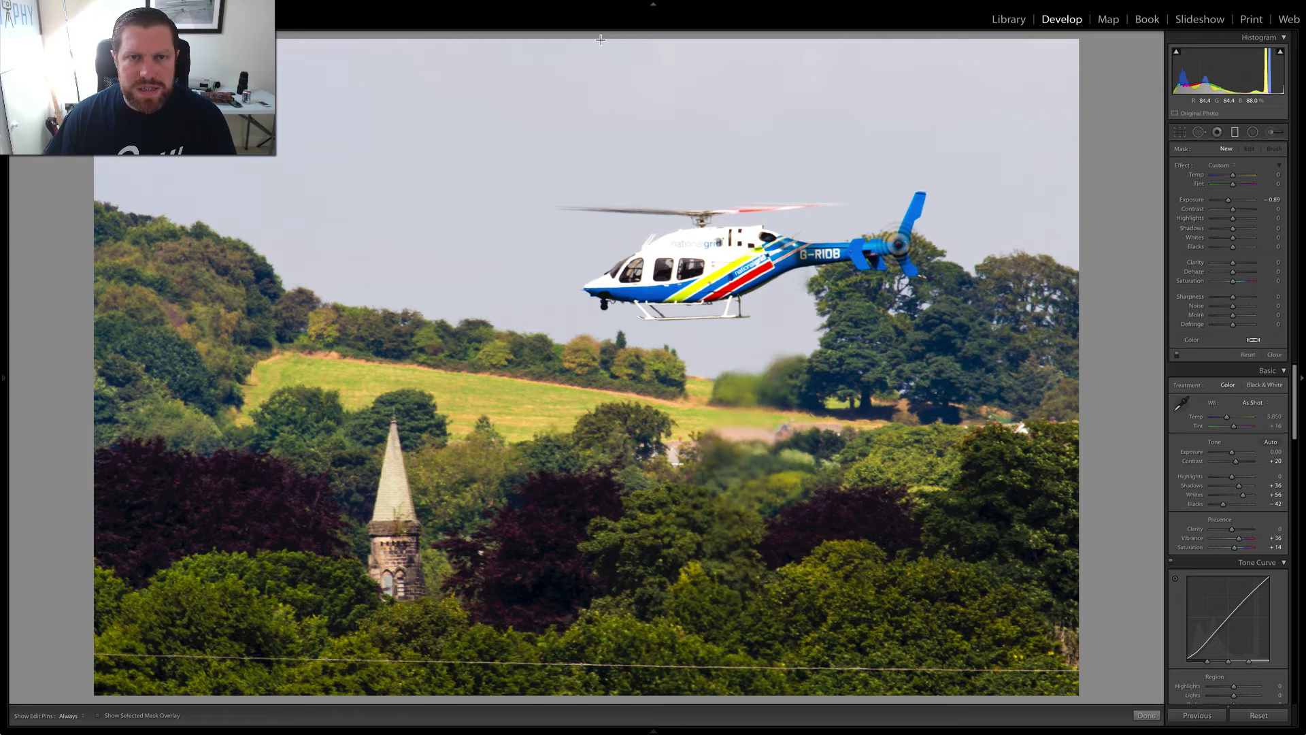
pyautogui.moveTo(596, 40); pyautogui.dragTo(557, 497)
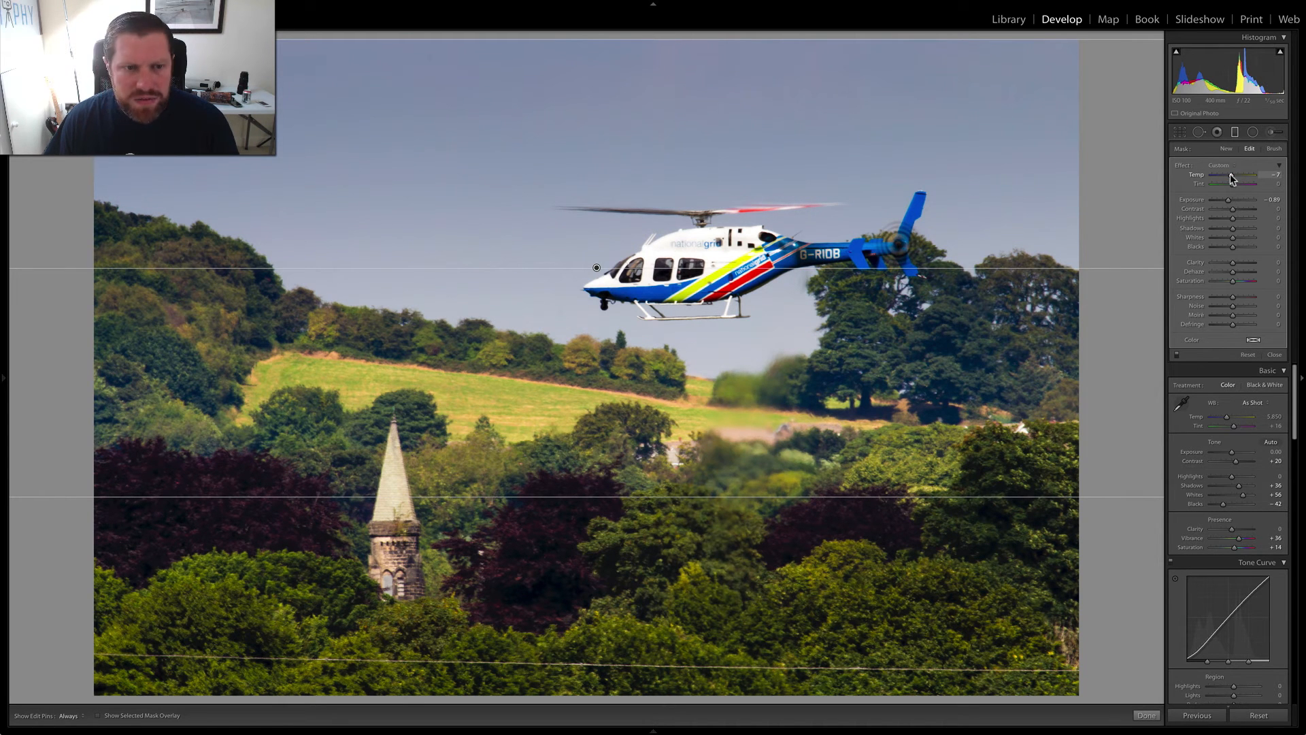
pyautogui.moveTo(1231, 175); pyautogui.dragTo(1231, 175)
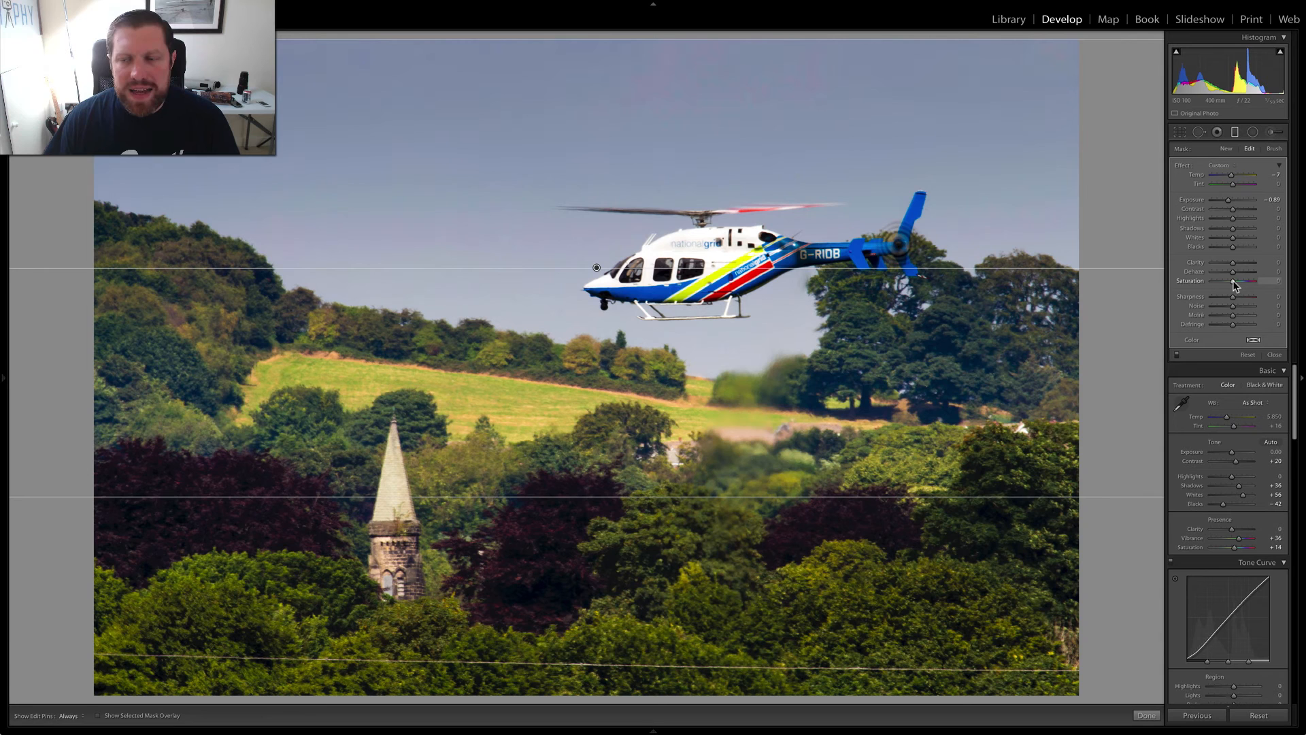
pyautogui.moveTo(1234, 281); pyautogui.dragTo(1237, 281)
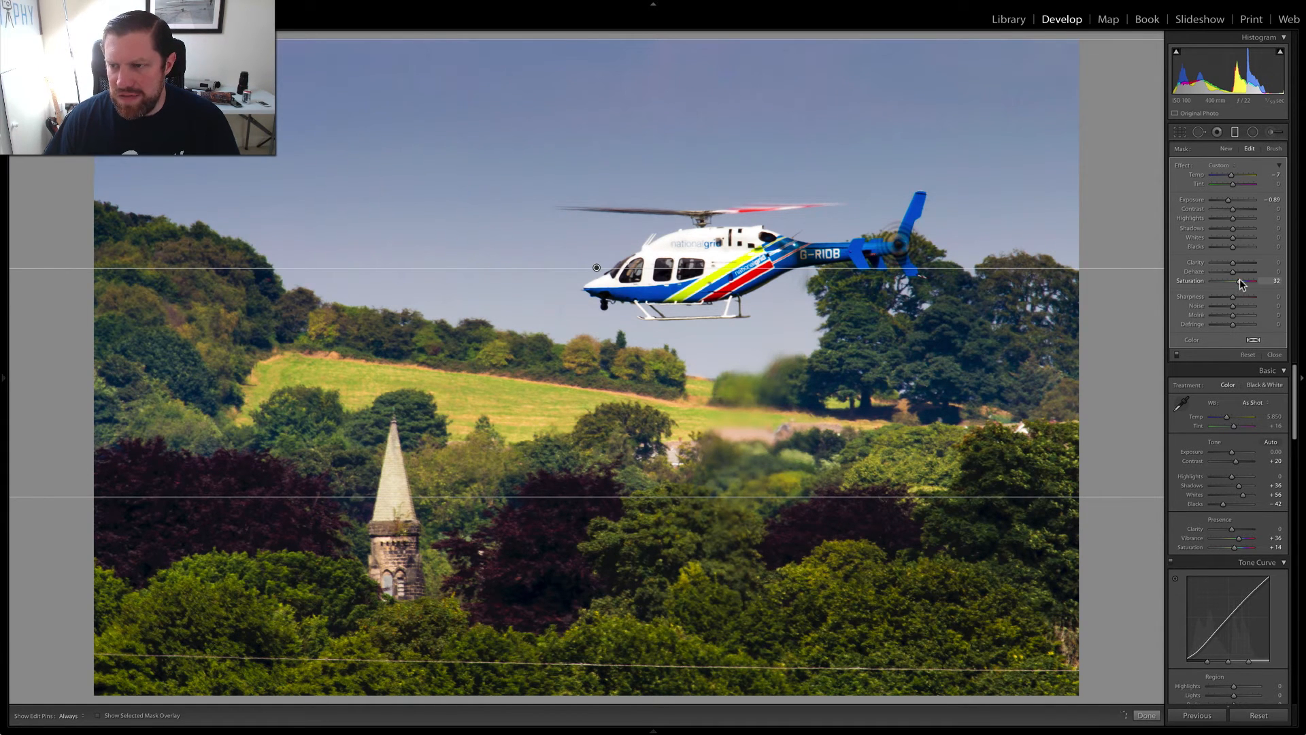
pyautogui.moveTo(1242, 285); pyautogui.dragTo(1243, 283)
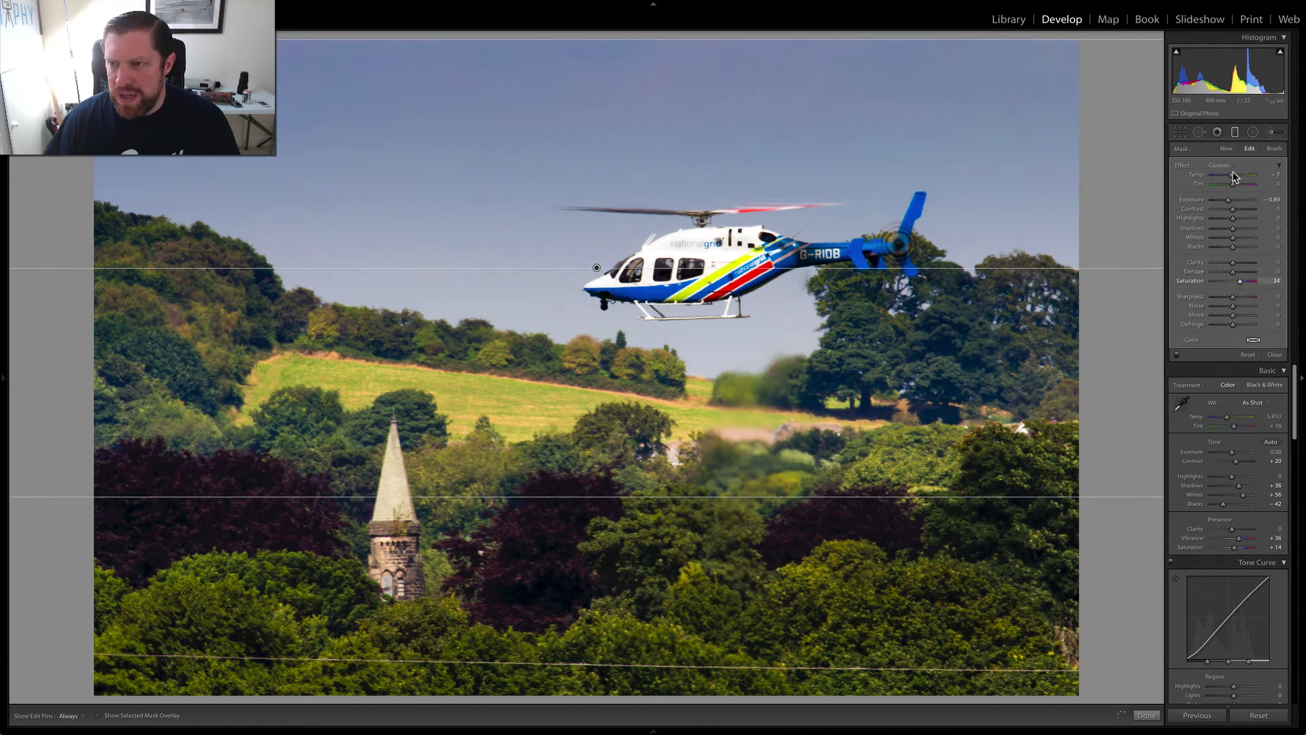
pyautogui.click(1235, 132)
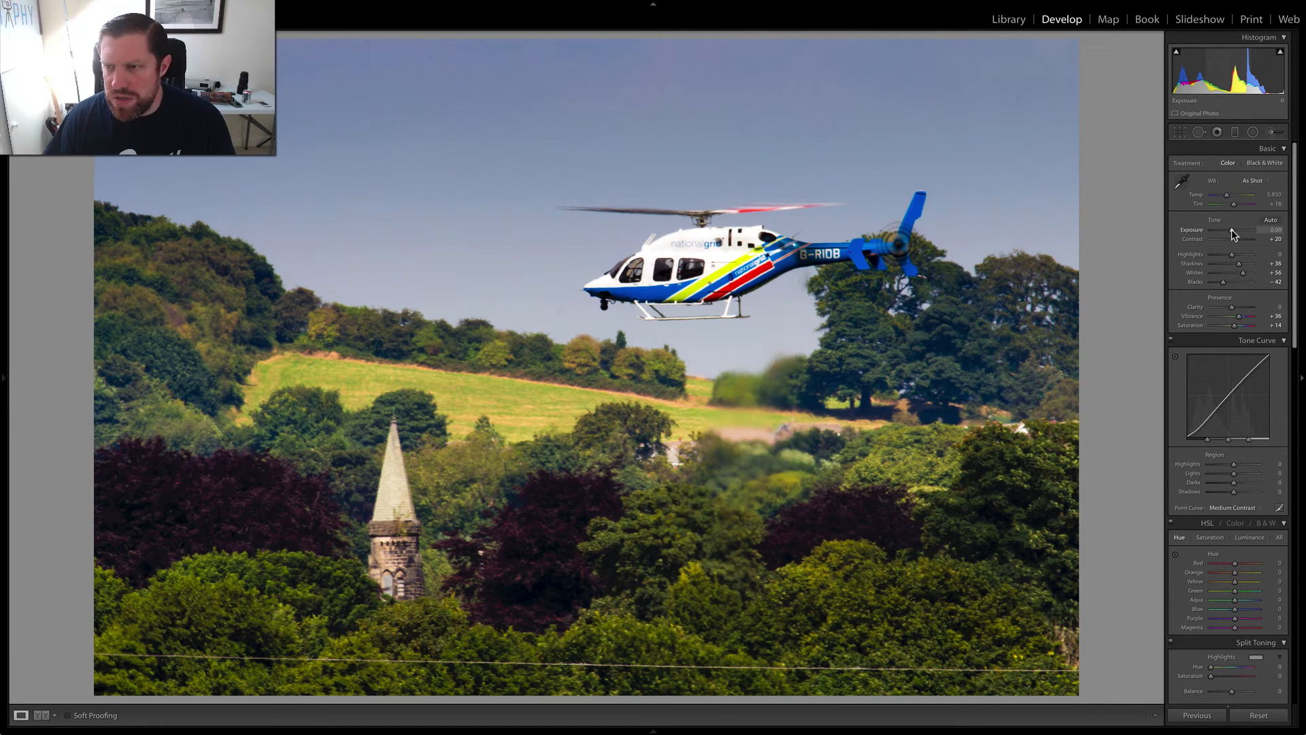
# - Set the overall Exposure to +0.35 and the Luminance noise reduction to 18
pyautogui.moveTo(1232, 230); pyautogui.dragTo(1233, 230)
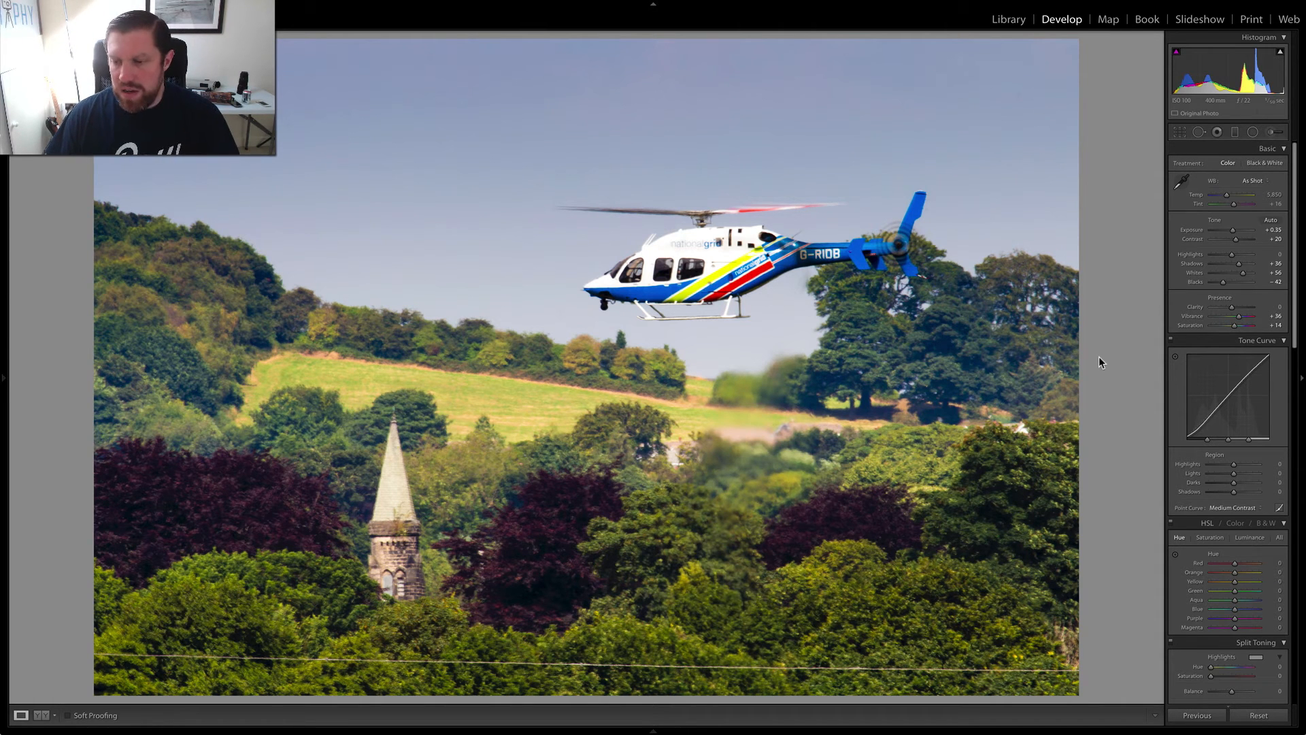
pyautogui.scroll(-5, 1196, 335)
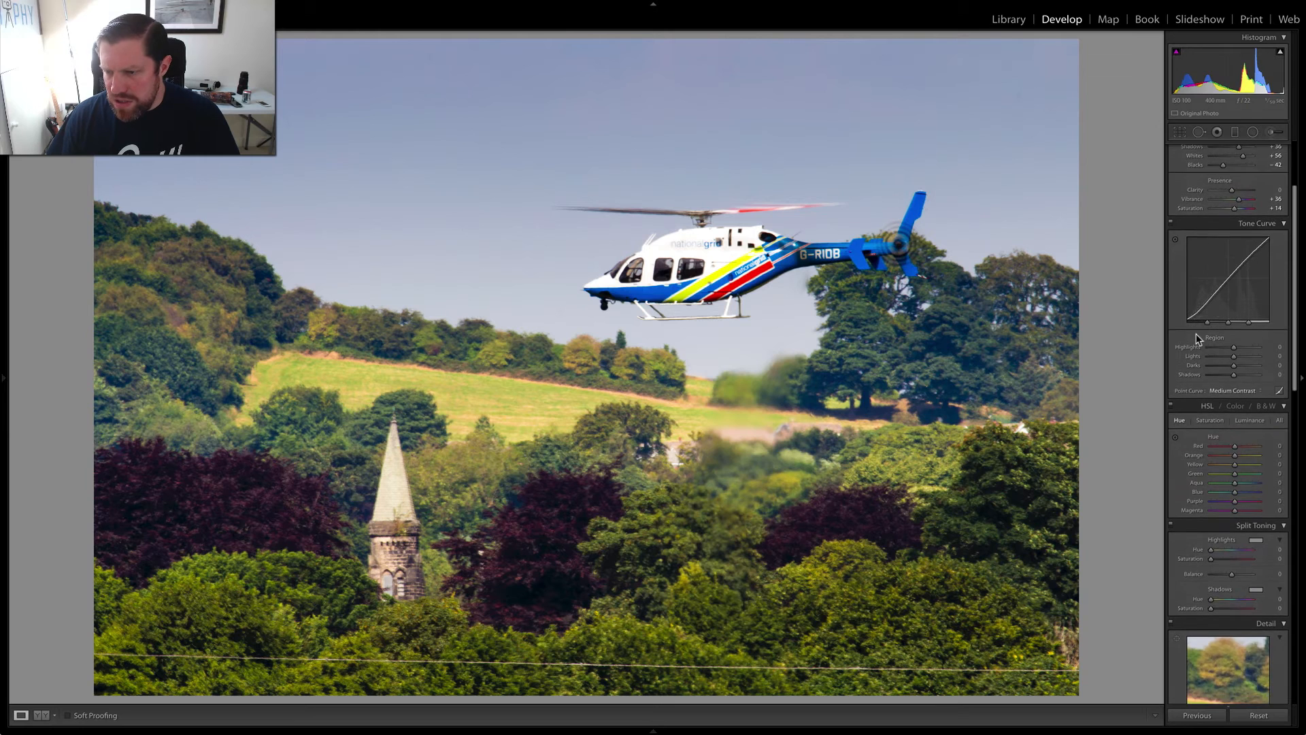
pyautogui.scroll(-3, 1196, 340)
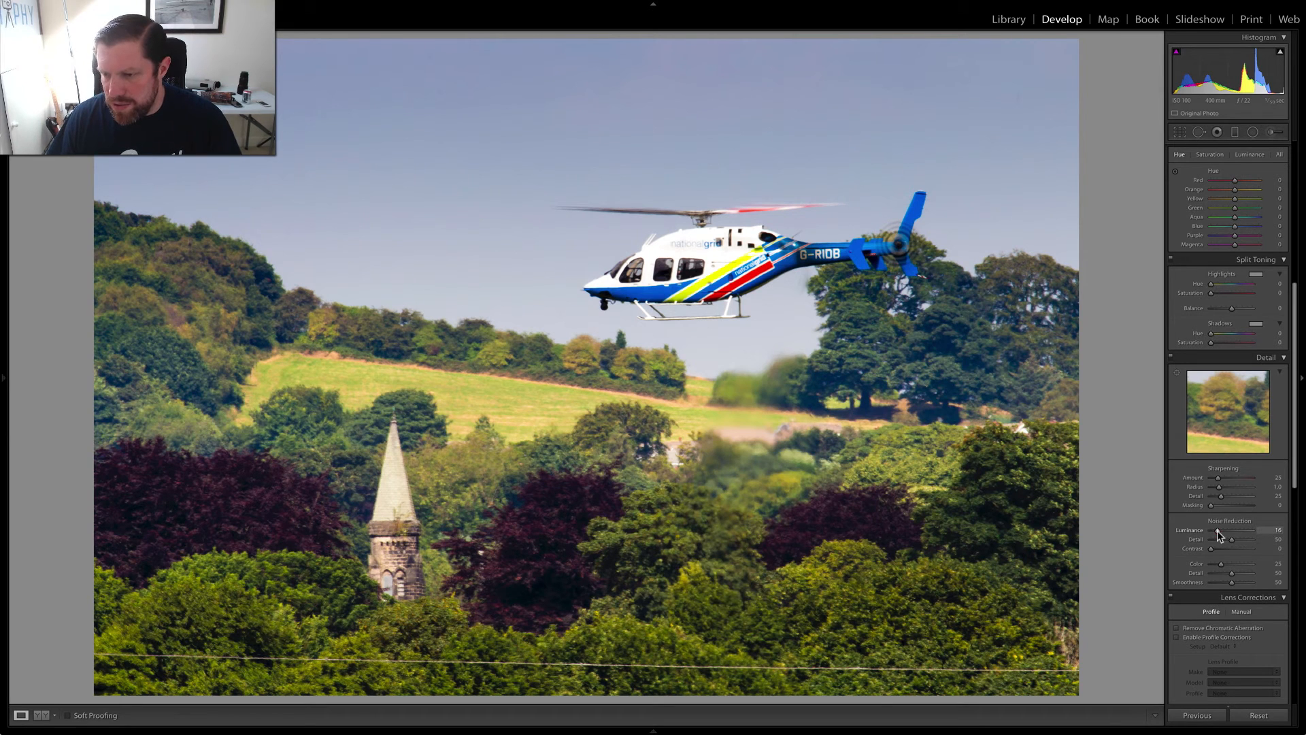
pyautogui.moveTo(1218, 529); pyautogui.dragTo(1220, 530)
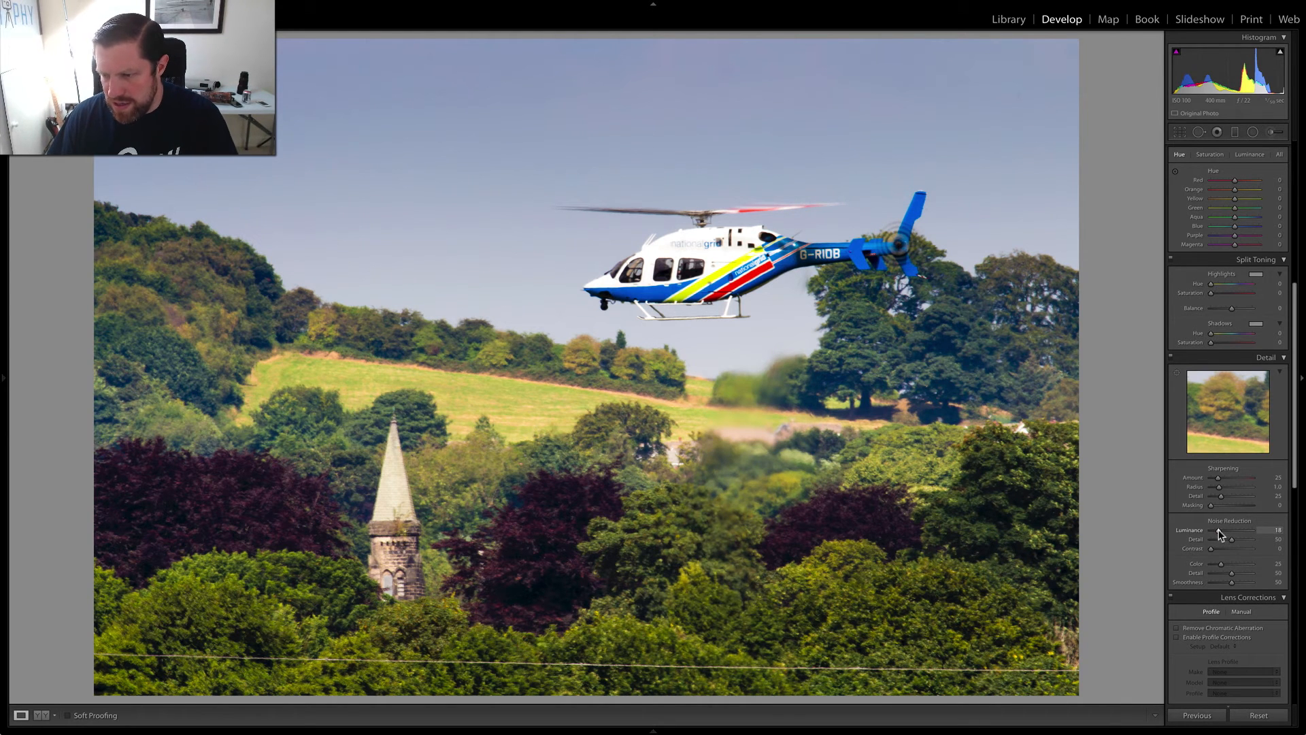
# - Remove chromatic aberration and enable the lens profile corrections with the Distortion amount set to 0
pyautogui.scroll(1, 1226, 590)
pyautogui.click(1175, 633)
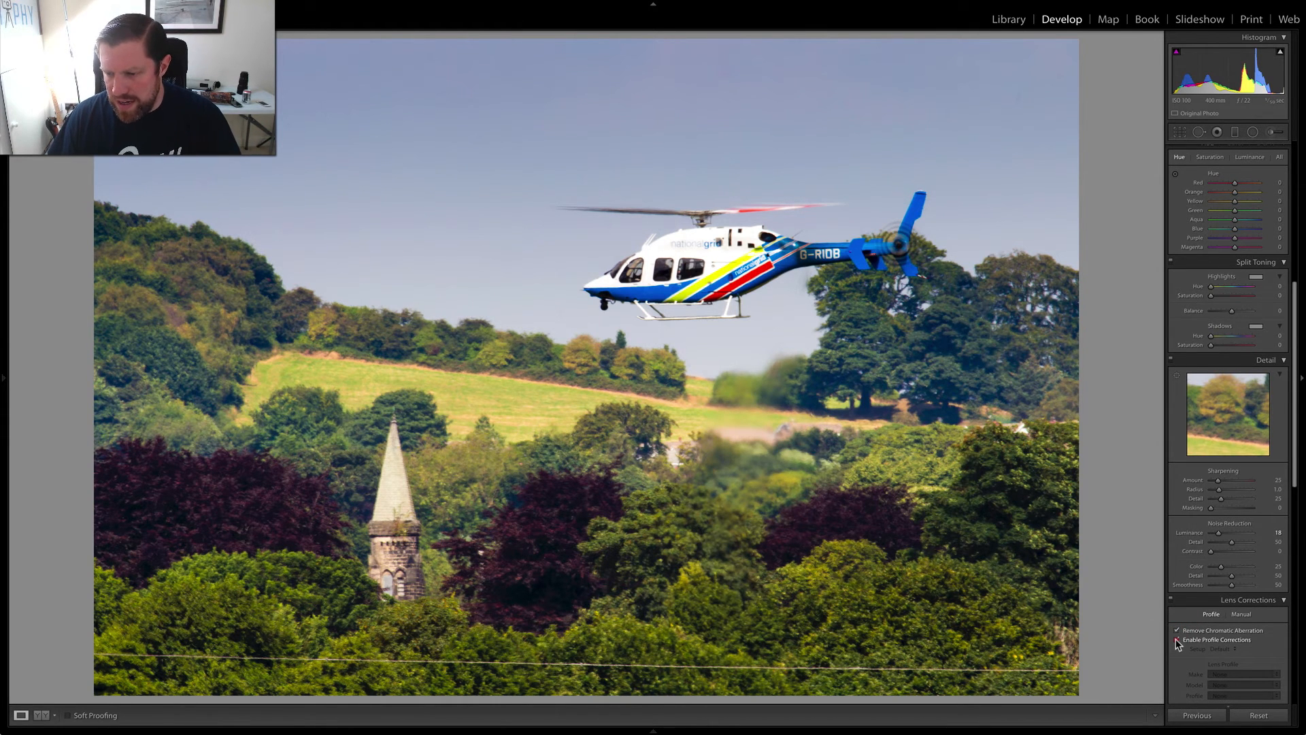
pyautogui.click(1175, 639)
pyautogui.scroll(-5, 1211, 602)
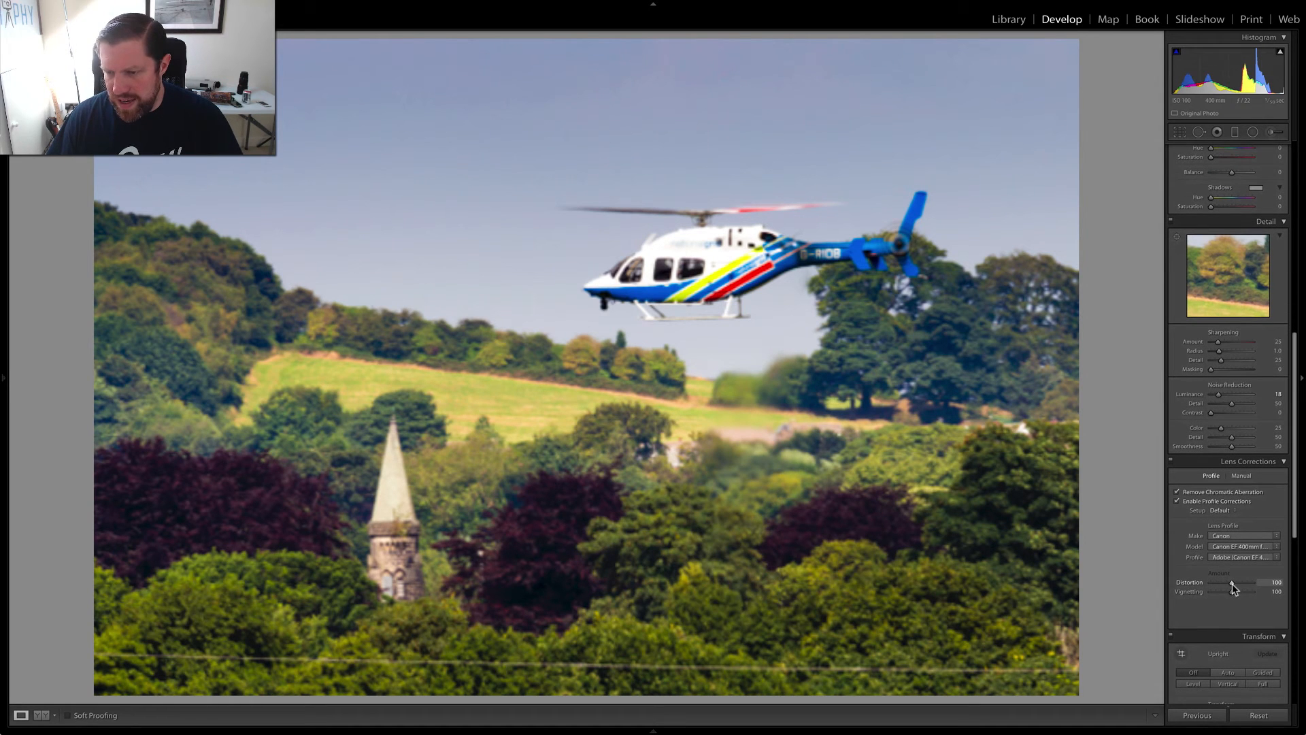
pyautogui.moveTo(1231, 583); pyautogui.dragTo(1190, 594)
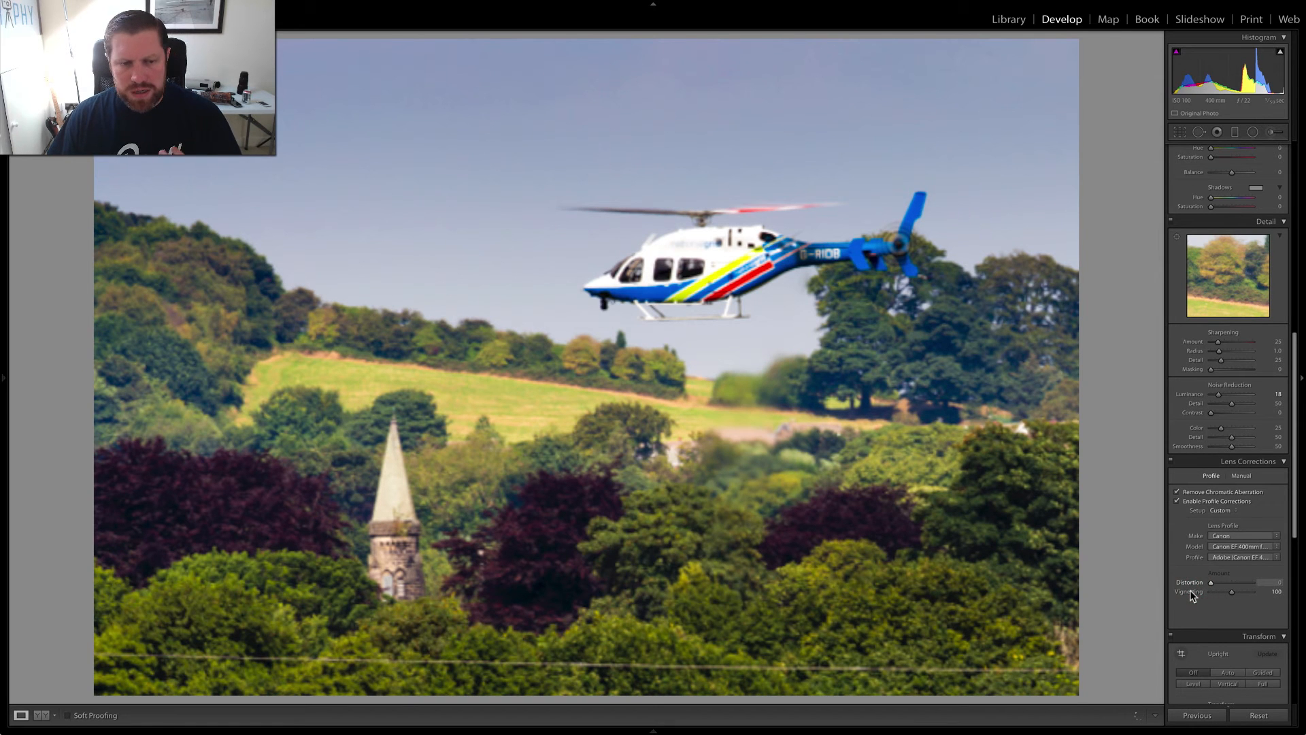
pyautogui.scroll(-12, 1208, 572)
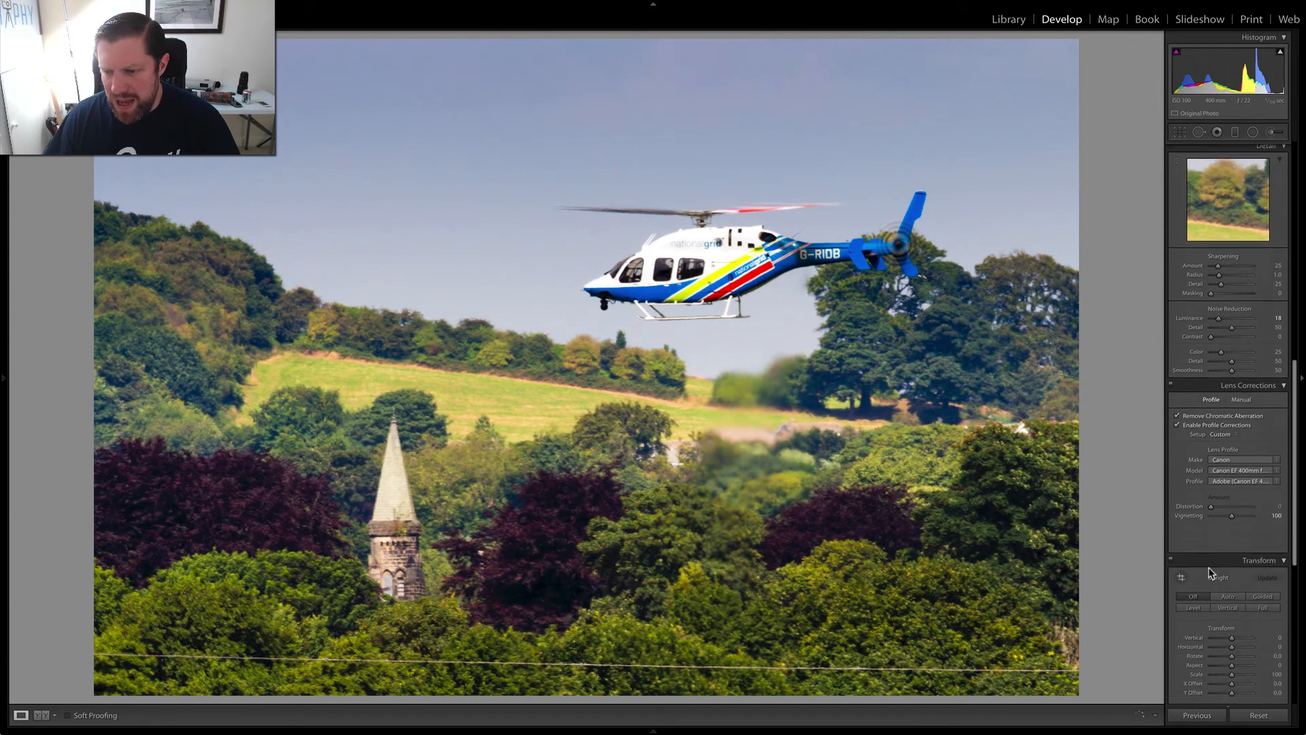
pyautogui.scroll(-3, 1207, 576)
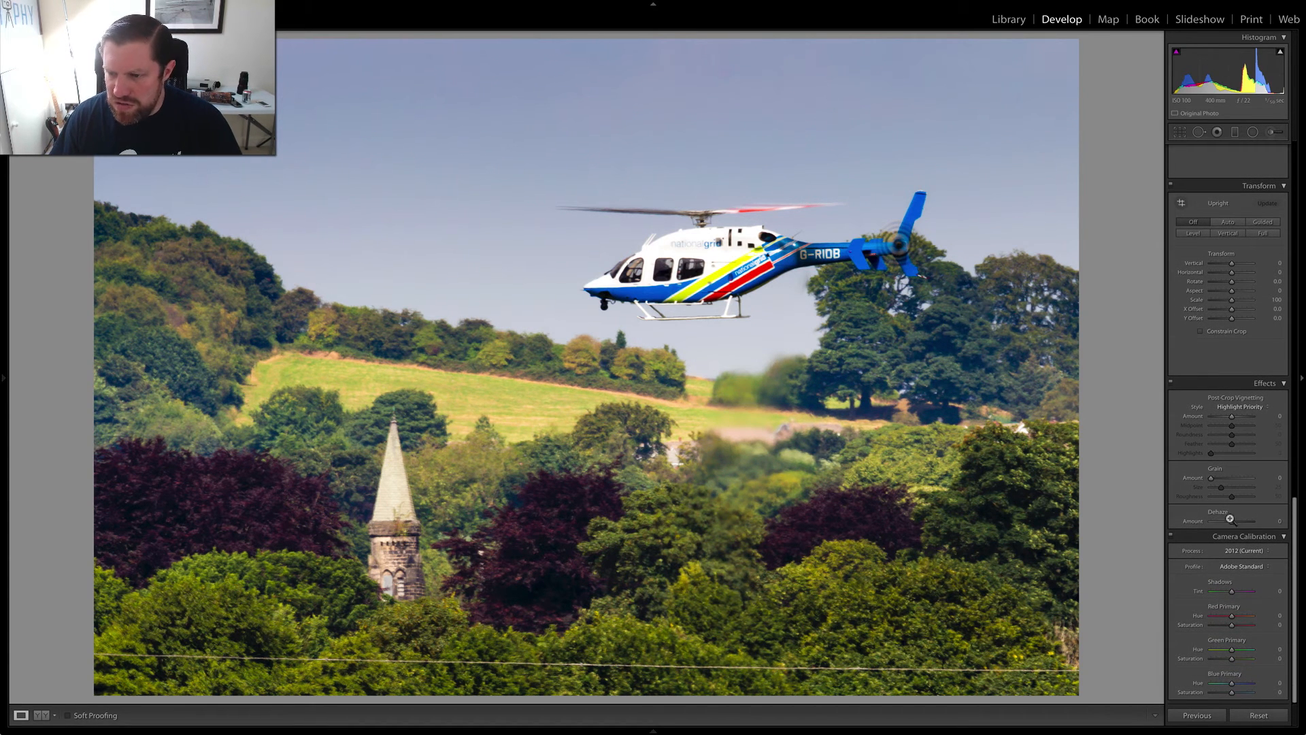
# - Set the Dehaze amount to +8 and open the photo for editing in Photoshop
pyautogui.moveTo(1232, 522); pyautogui.dragTo(1233, 523)
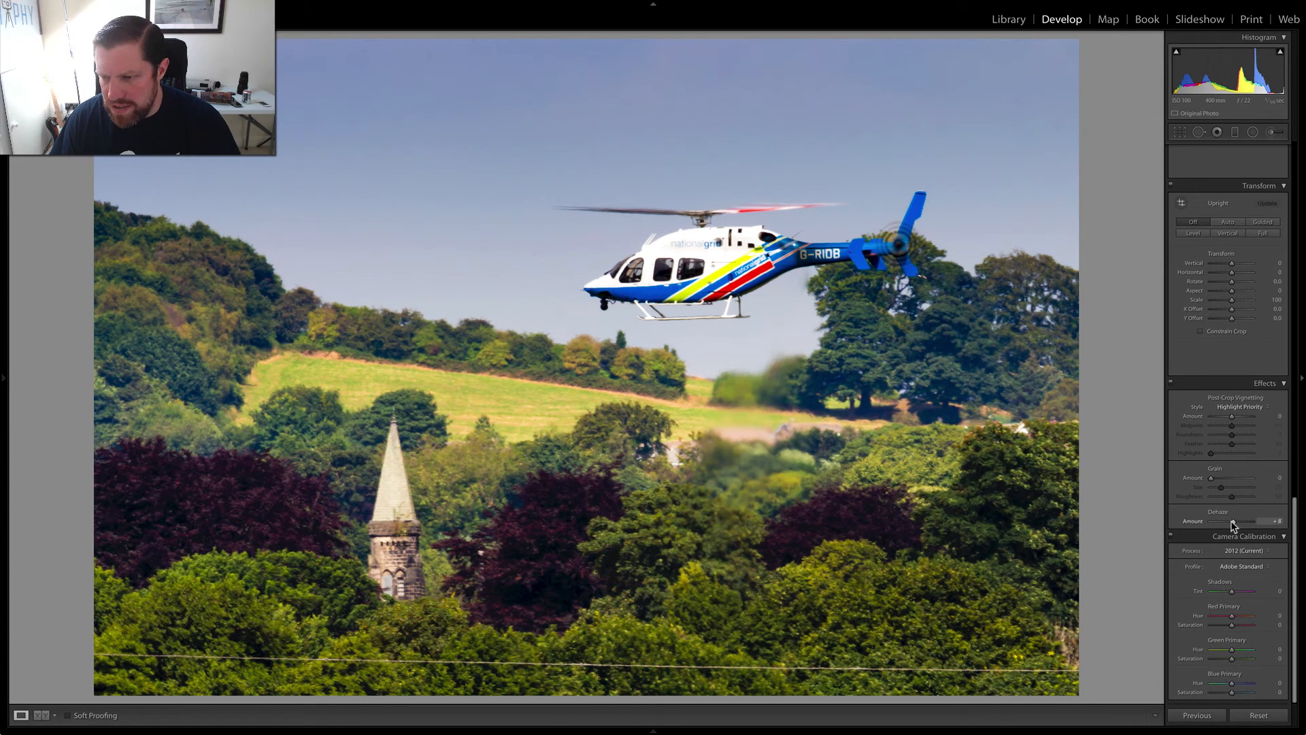
pyautogui.click(1233, 522)
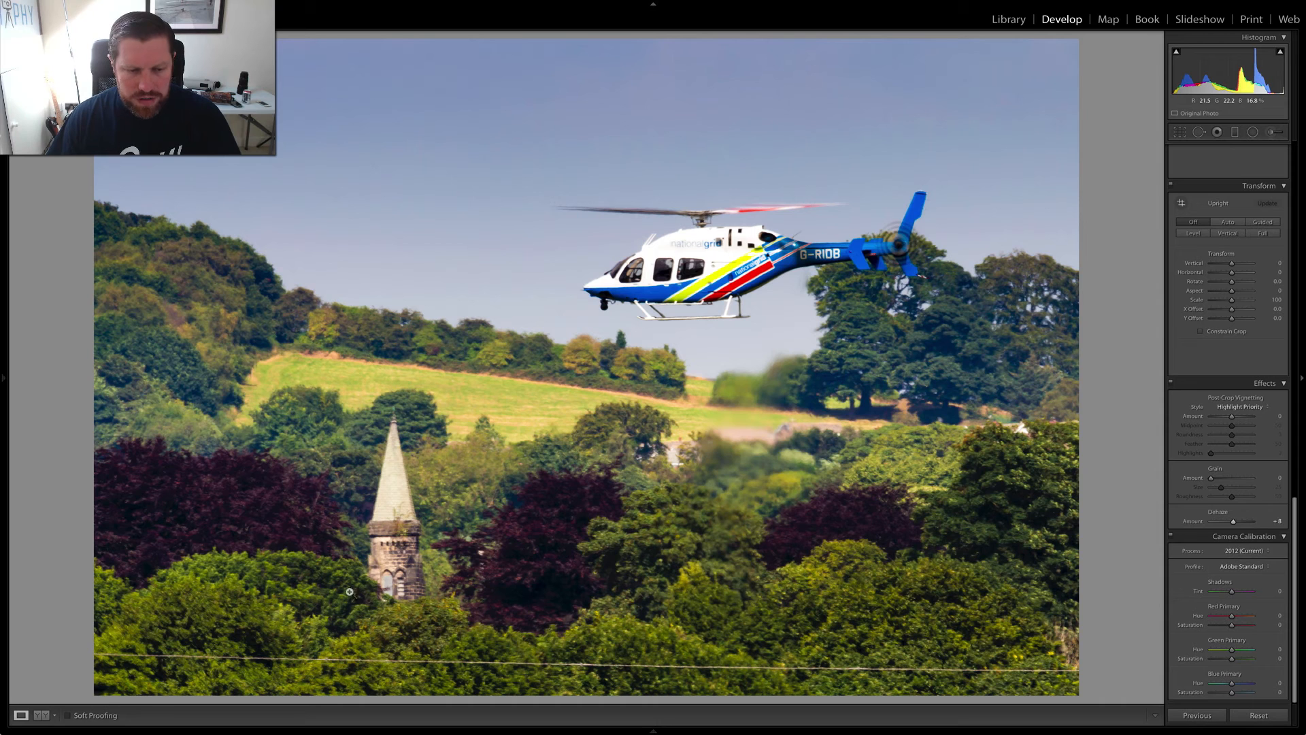
pyautogui.rightClick(477, 363)
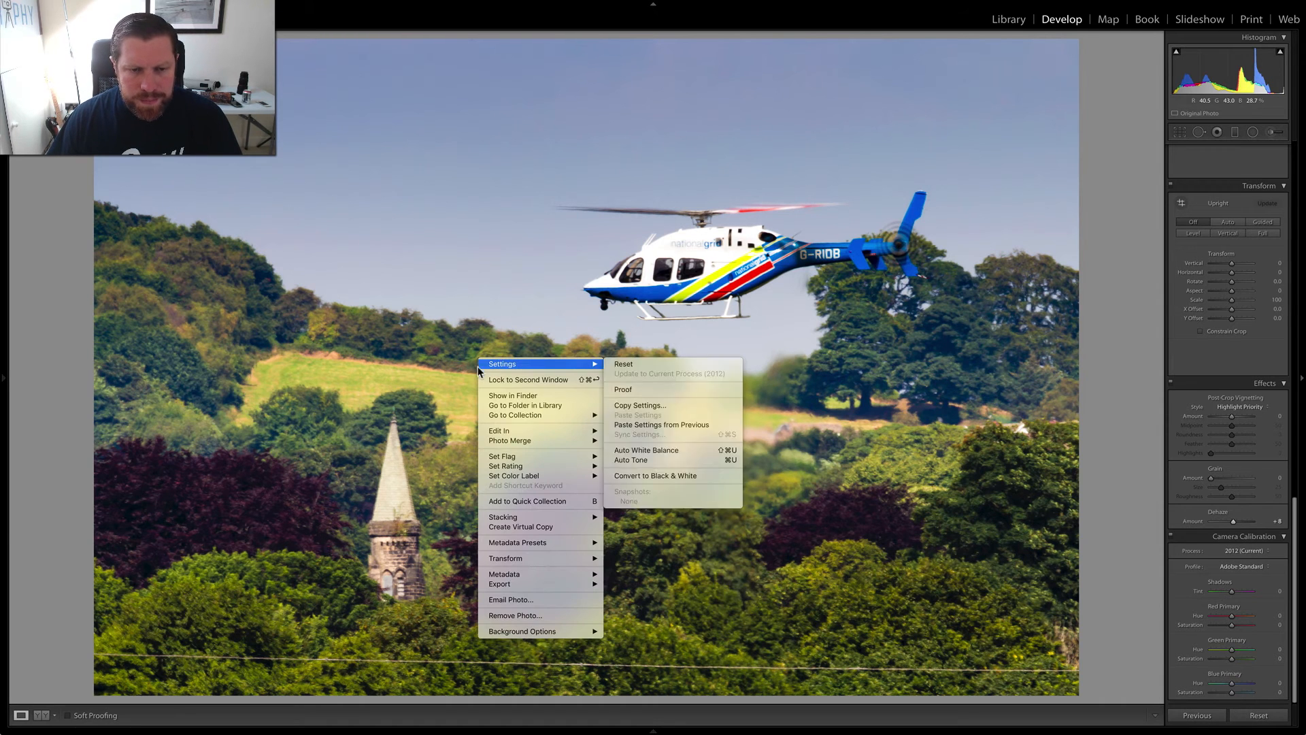
pyautogui.moveTo(505, 430)
pyautogui.click(645, 431)
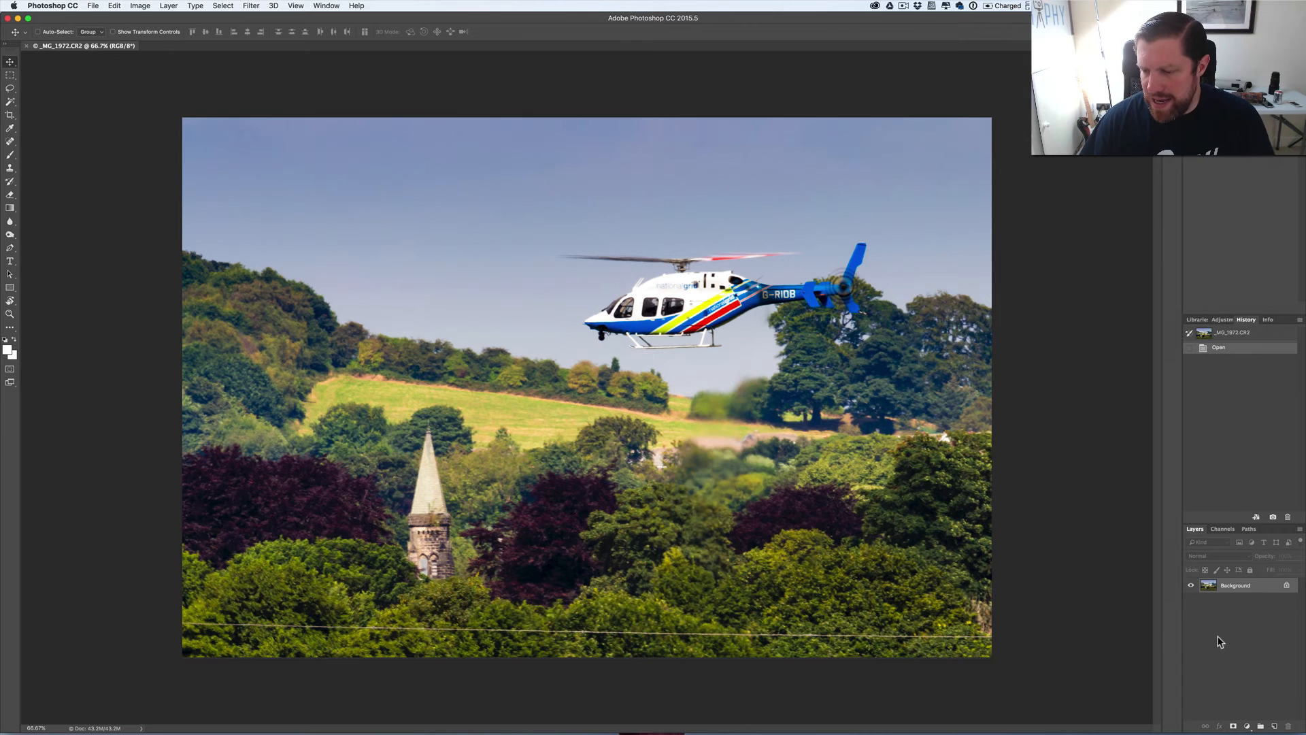
# - Add a new layer and clone foliage from just above the power line over it, from the photo's left edge towards the right
pyautogui.click(1272, 726)
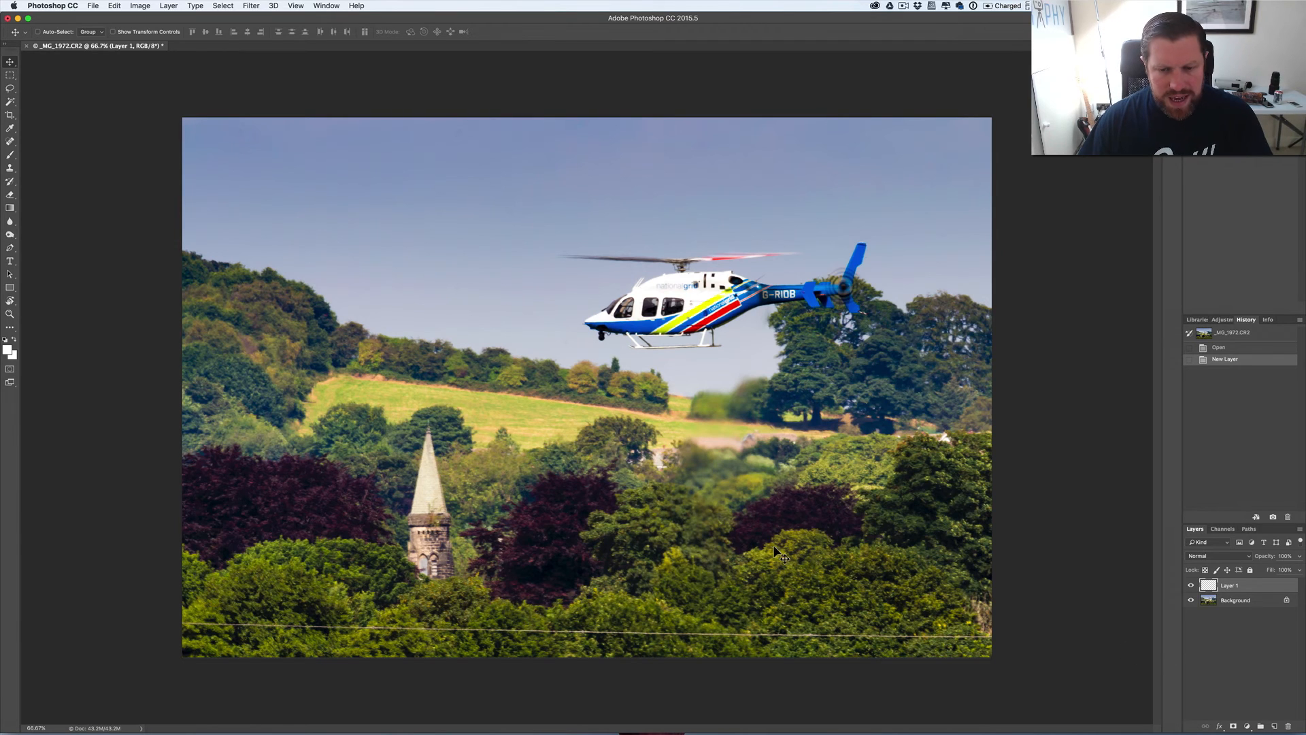
pyautogui.press('s')
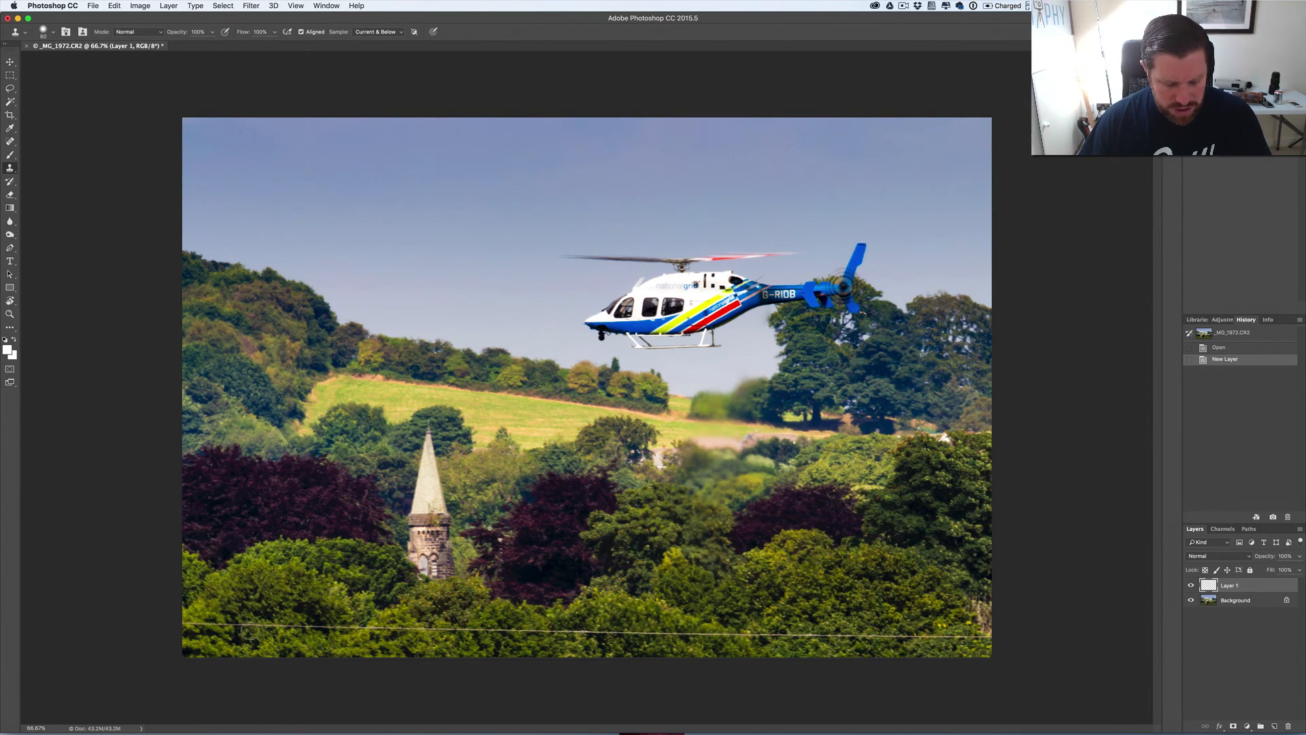
pyautogui.press('z')
pyautogui.moveTo(203, 615); pyautogui.dragTo(234, 615)
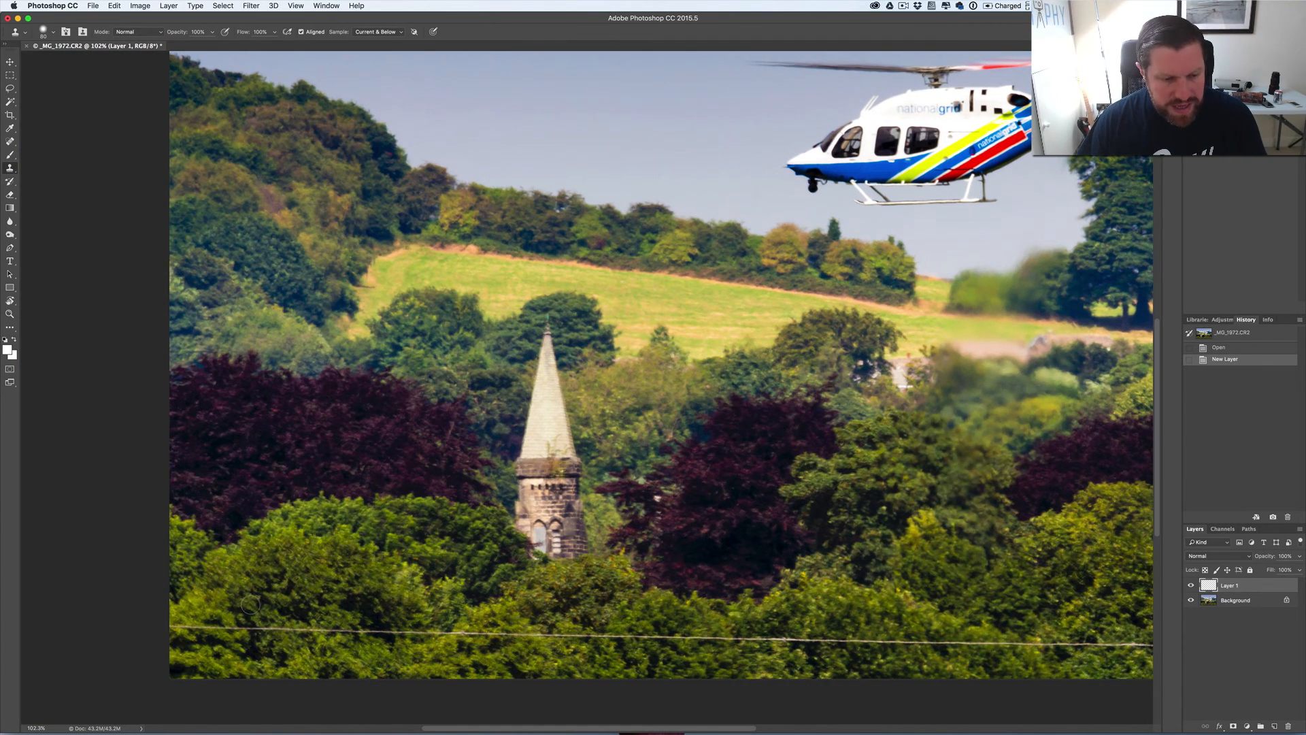
pyautogui.press('alt')
pyautogui.keyDown('alt'); pyautogui.click(221, 592); pyautogui.keyUp('alt')
pyautogui.moveTo(170, 624); pyautogui.dragTo(1031, 642)
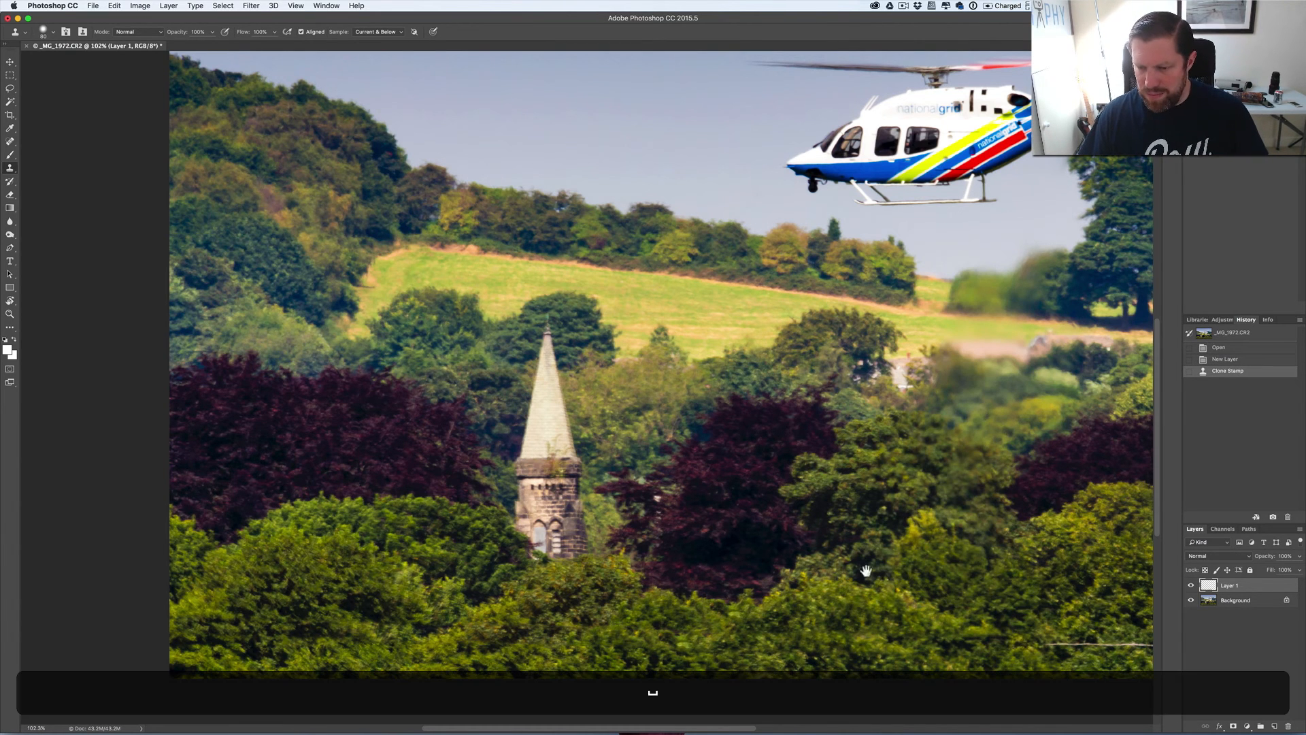
# - Clone out the rest of the power line up to the photo's right edge, resampling nearby foliage for the last piece
pyautogui.hscroll(10, 863, 571)
pyautogui.scroll(-2, 863, 572)
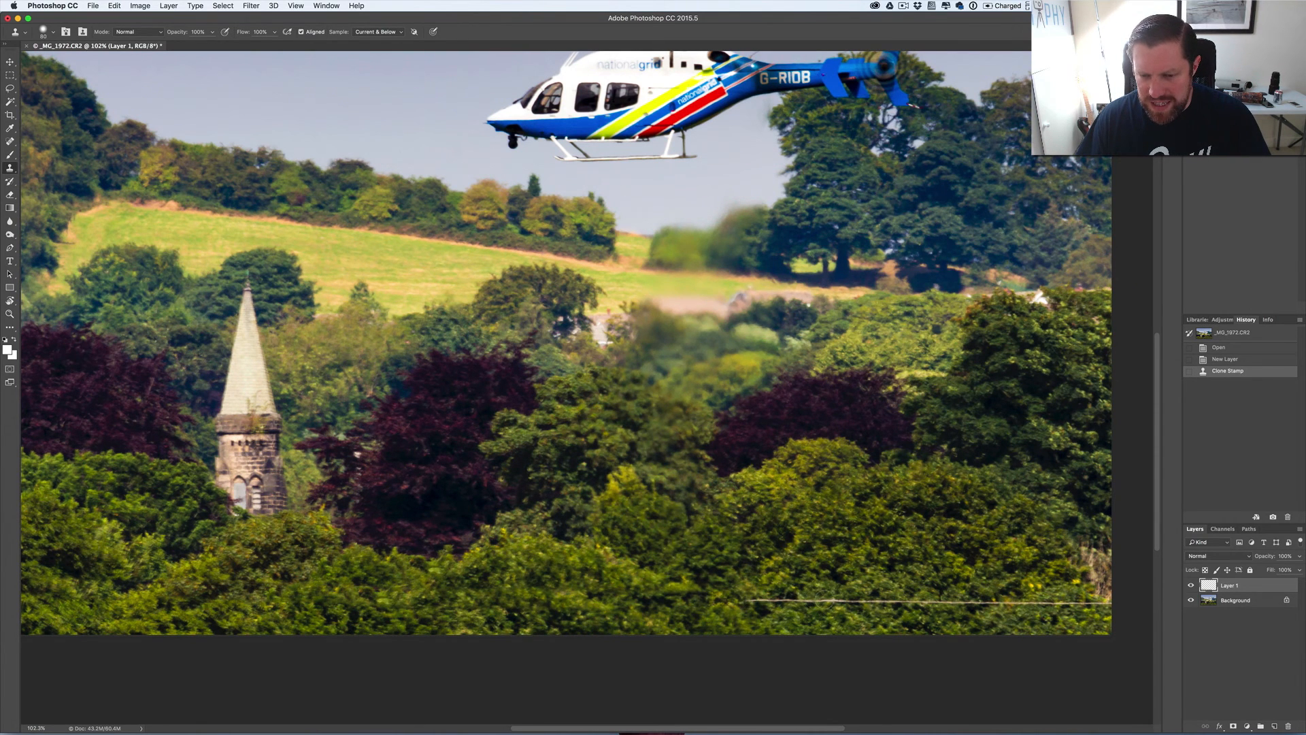
pyautogui.moveTo(758, 600); pyautogui.dragTo(1014, 604)
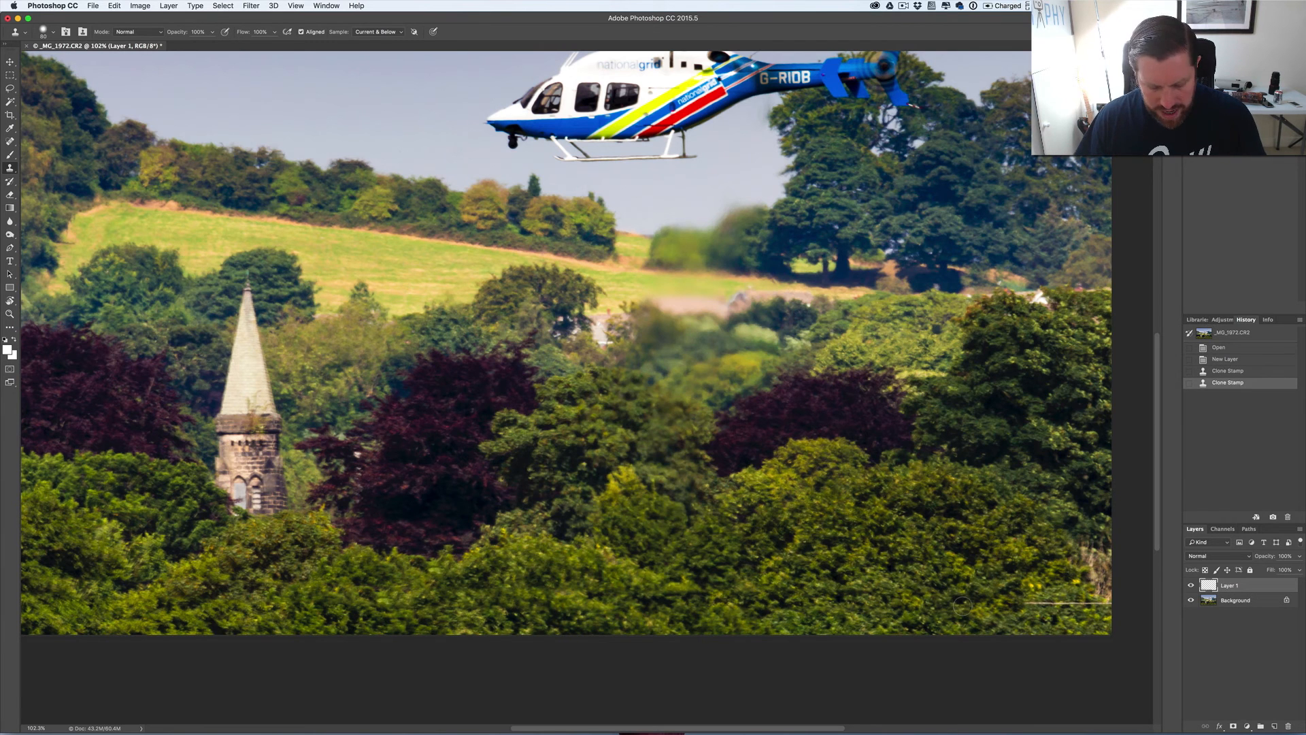
pyautogui.press('alt')
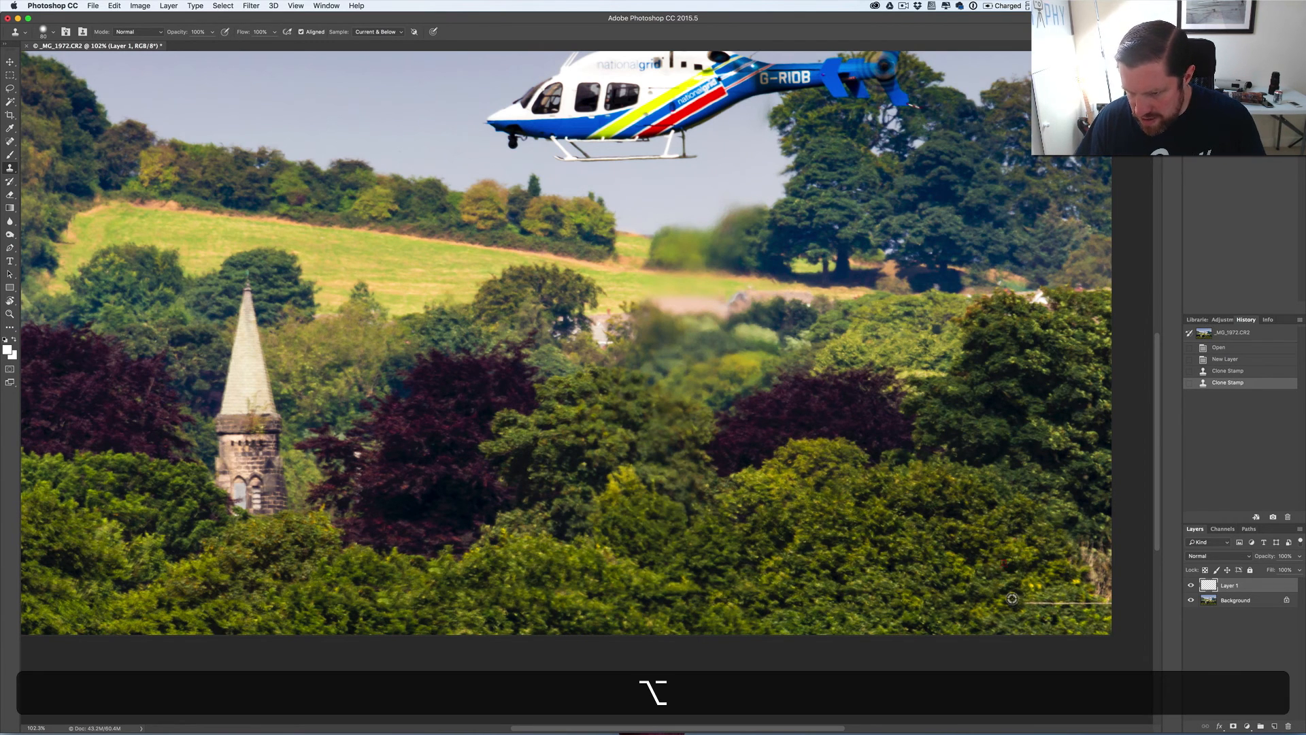
pyautogui.keyDown('alt'); pyautogui.click(1024, 574); pyautogui.keyUp('alt')
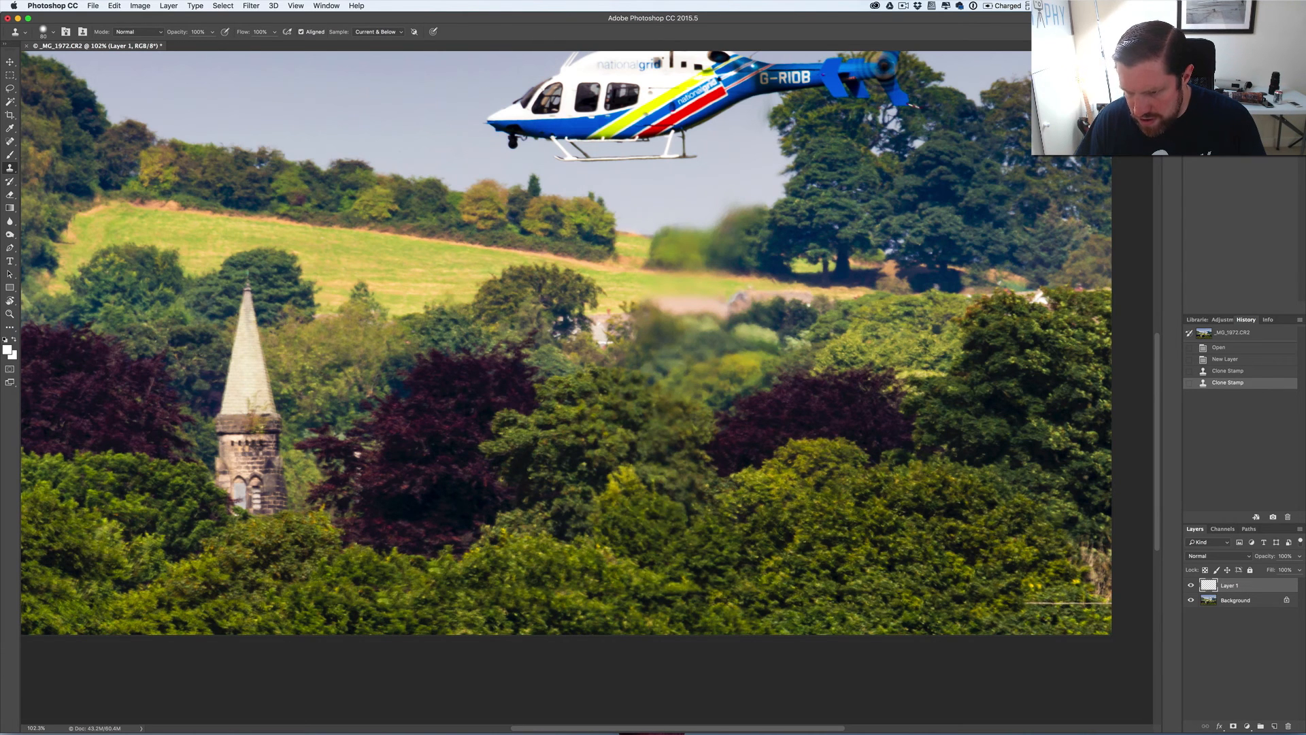
pyautogui.moveTo(1025, 603); pyautogui.dragTo(1111, 602)
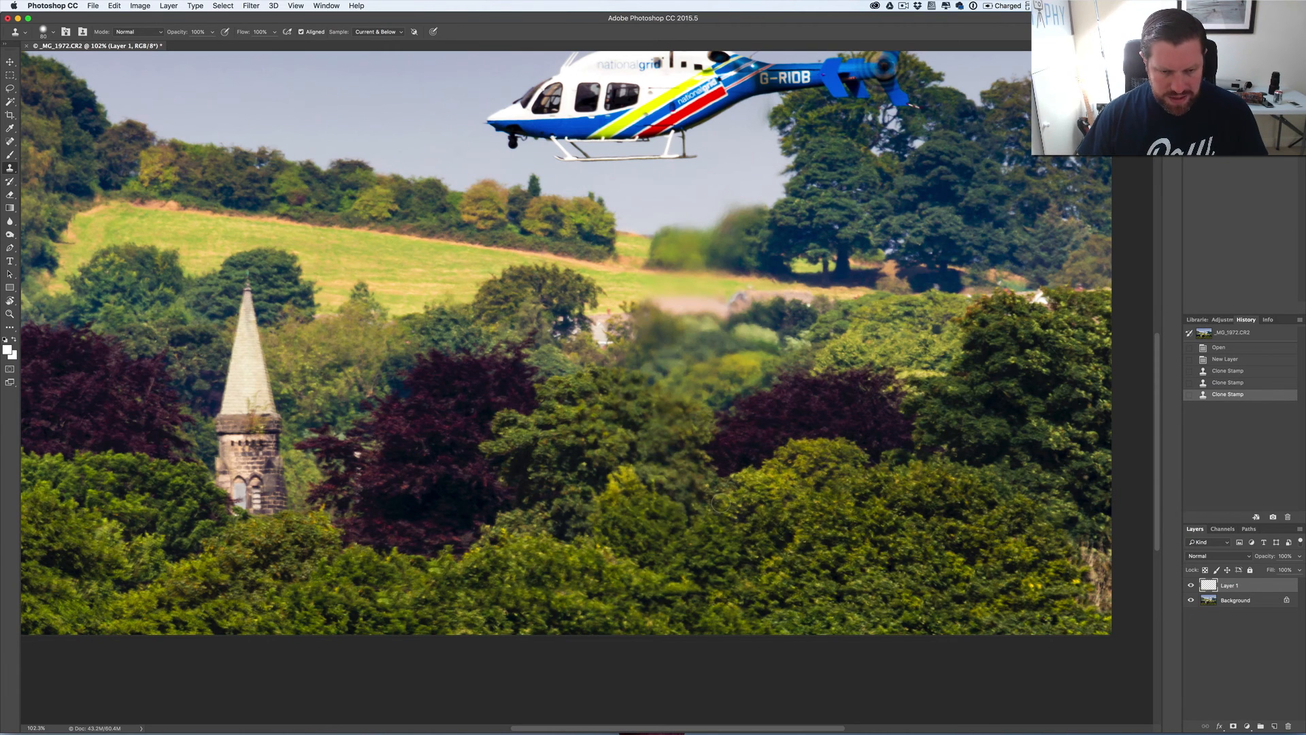
# - Fit the whole photo in view, save the retouched image and switch back to Lightroom
pyautogui.press('super')
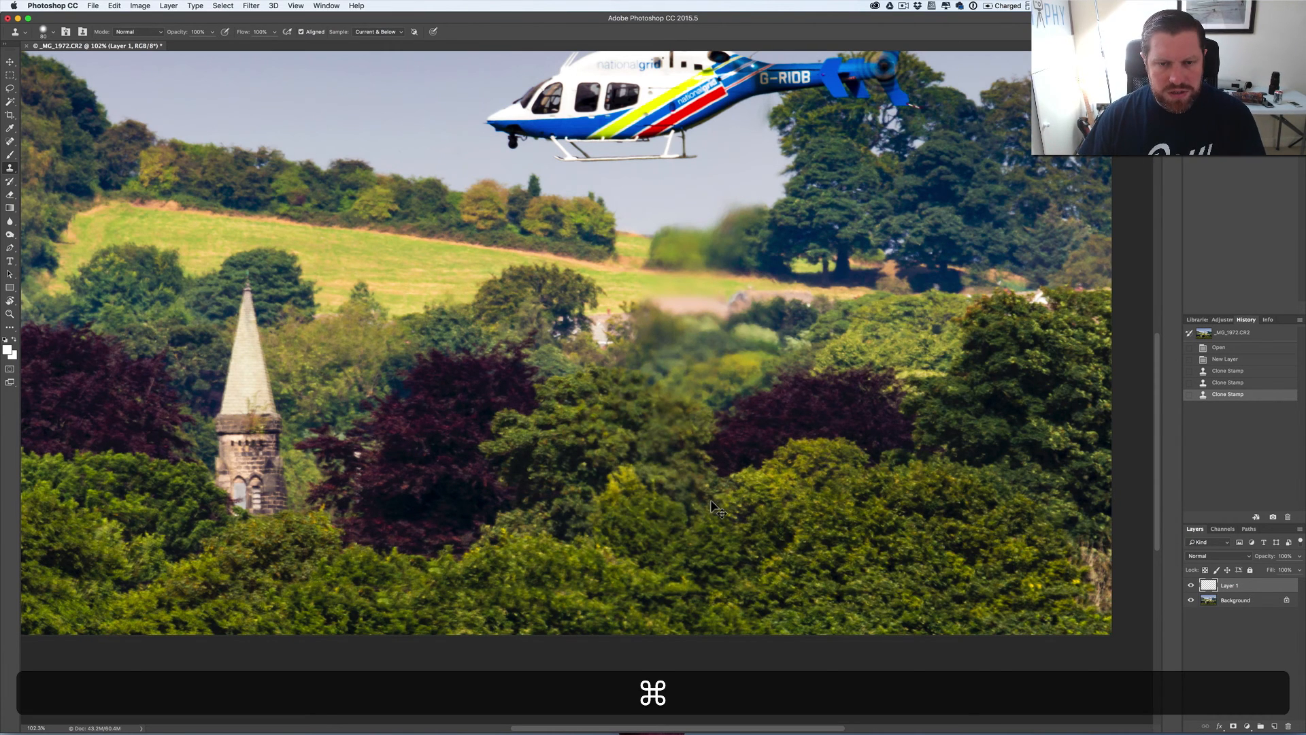
pyautogui.press('super+0')
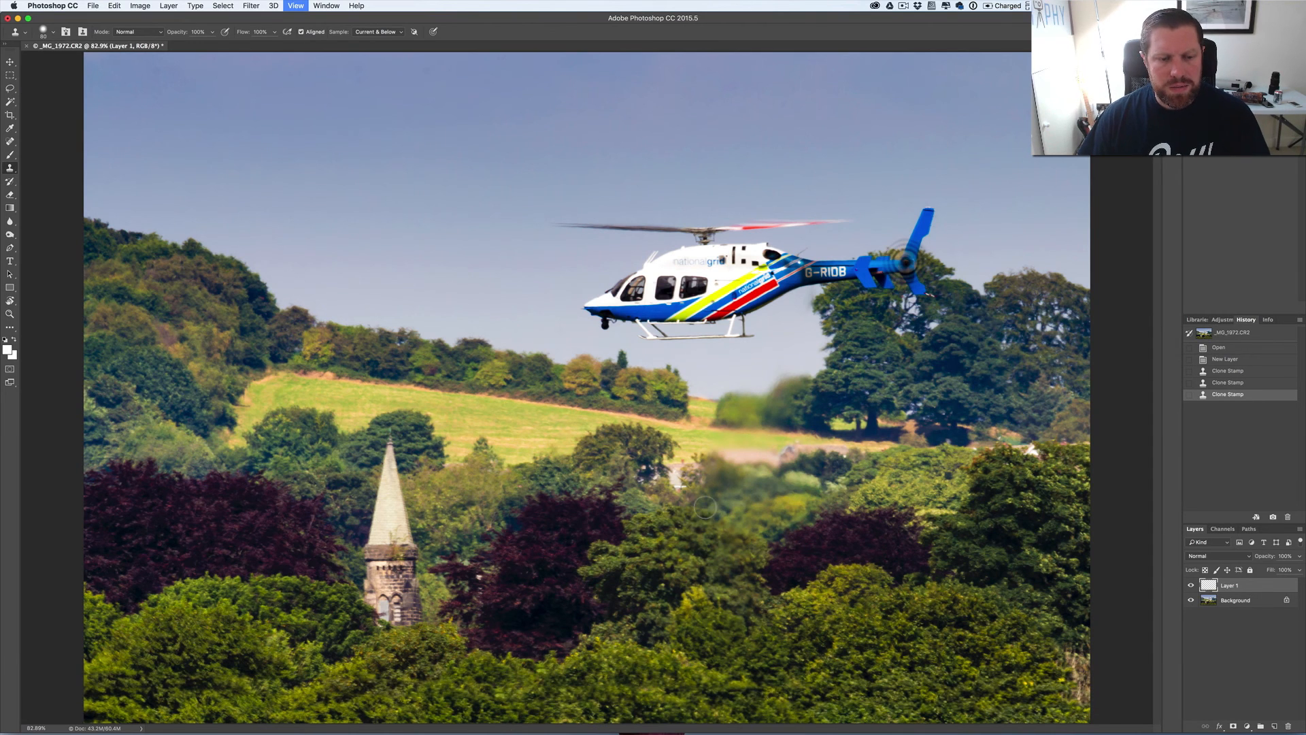
pyautogui.press('super+s')
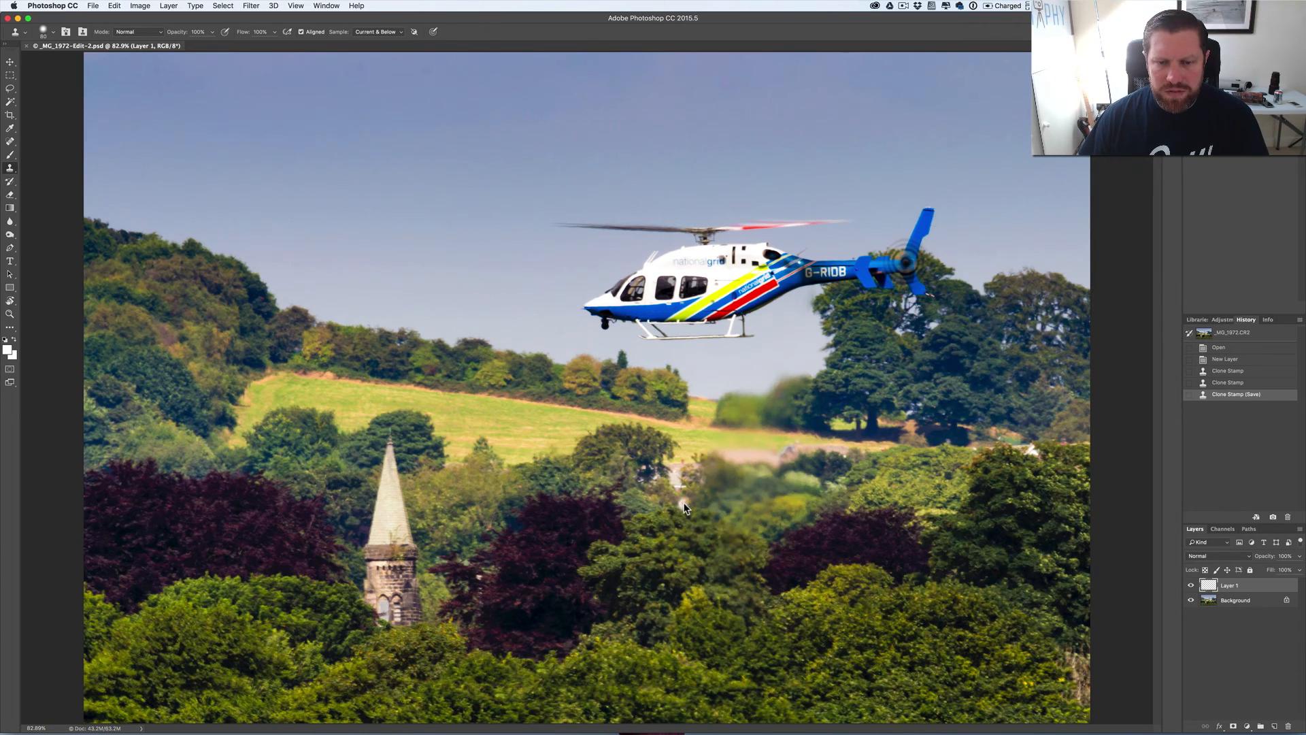
pyautogui.press('super+Tab')
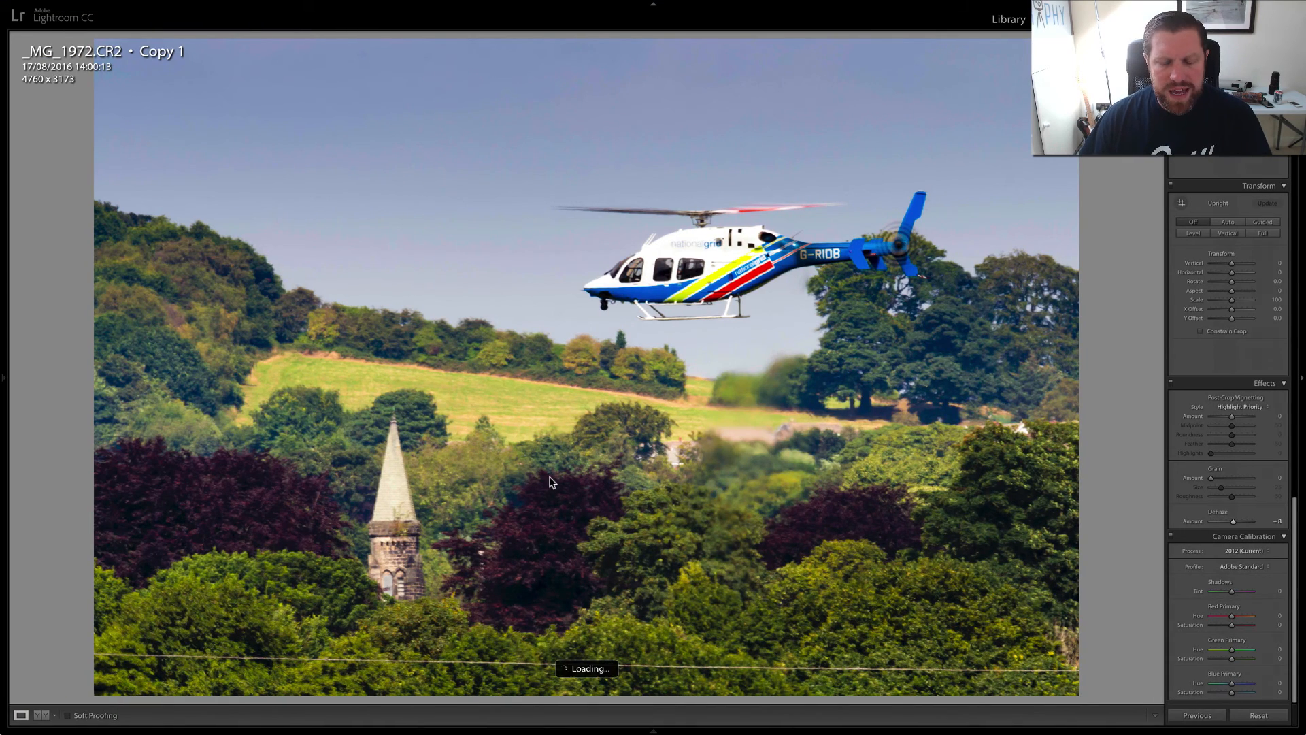